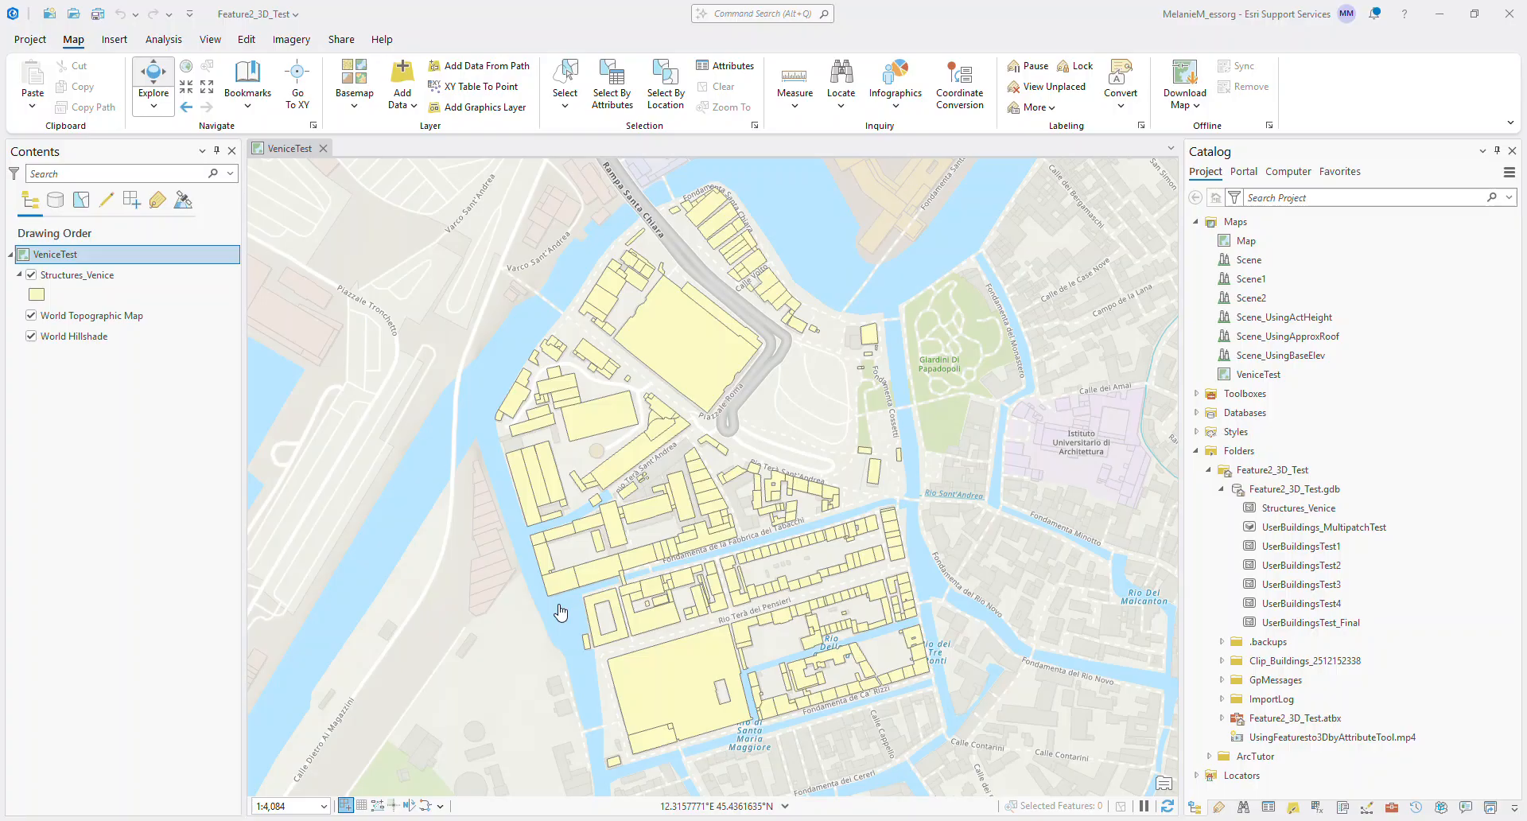
Review the Structures_Venice layer's source properties, including its data type, geometry type and spatial reference
click(109, 285)
right_click(109, 284)
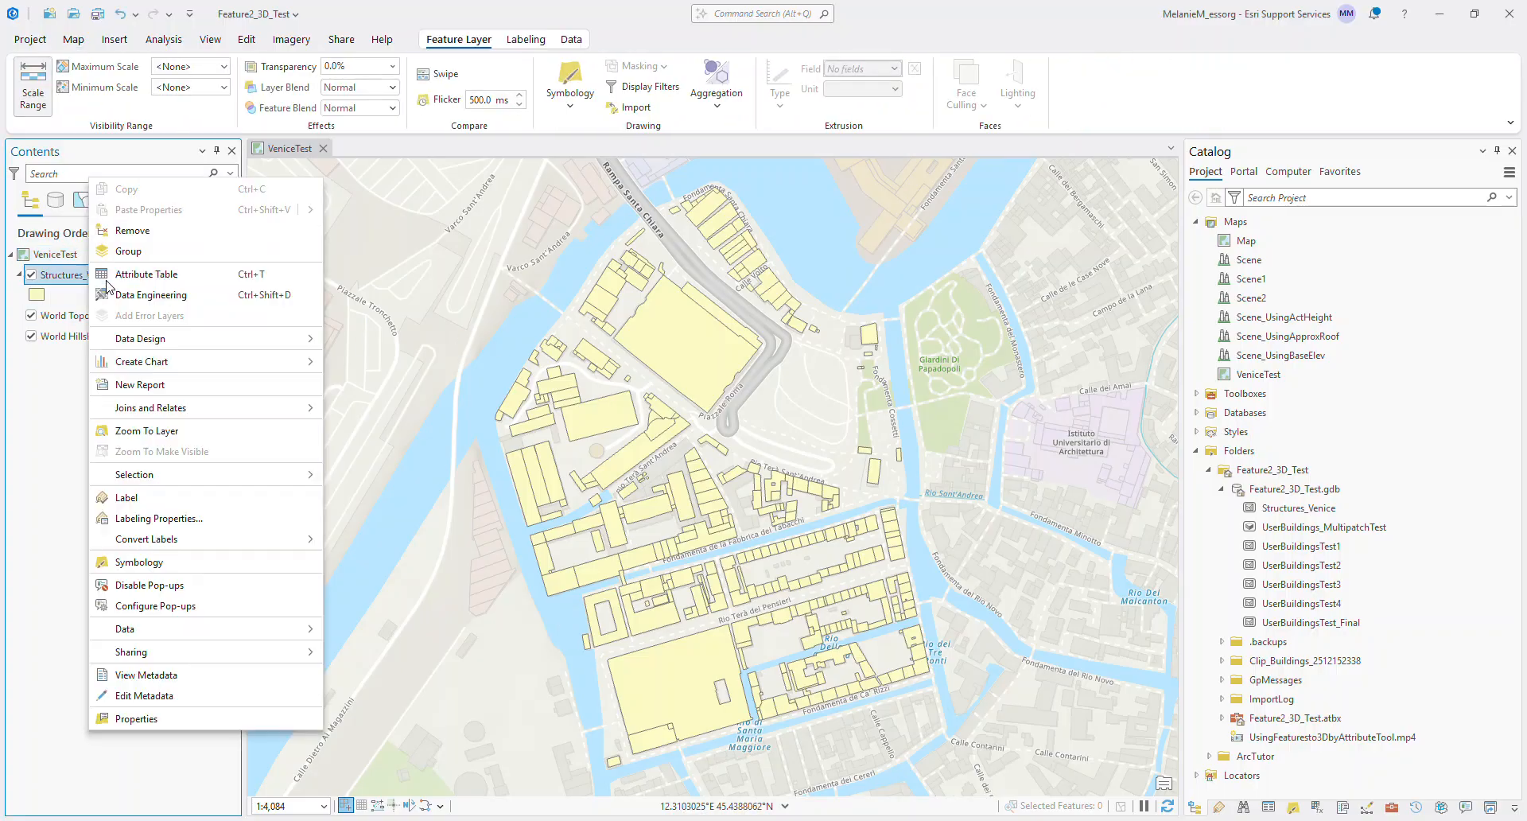
click(163, 720)
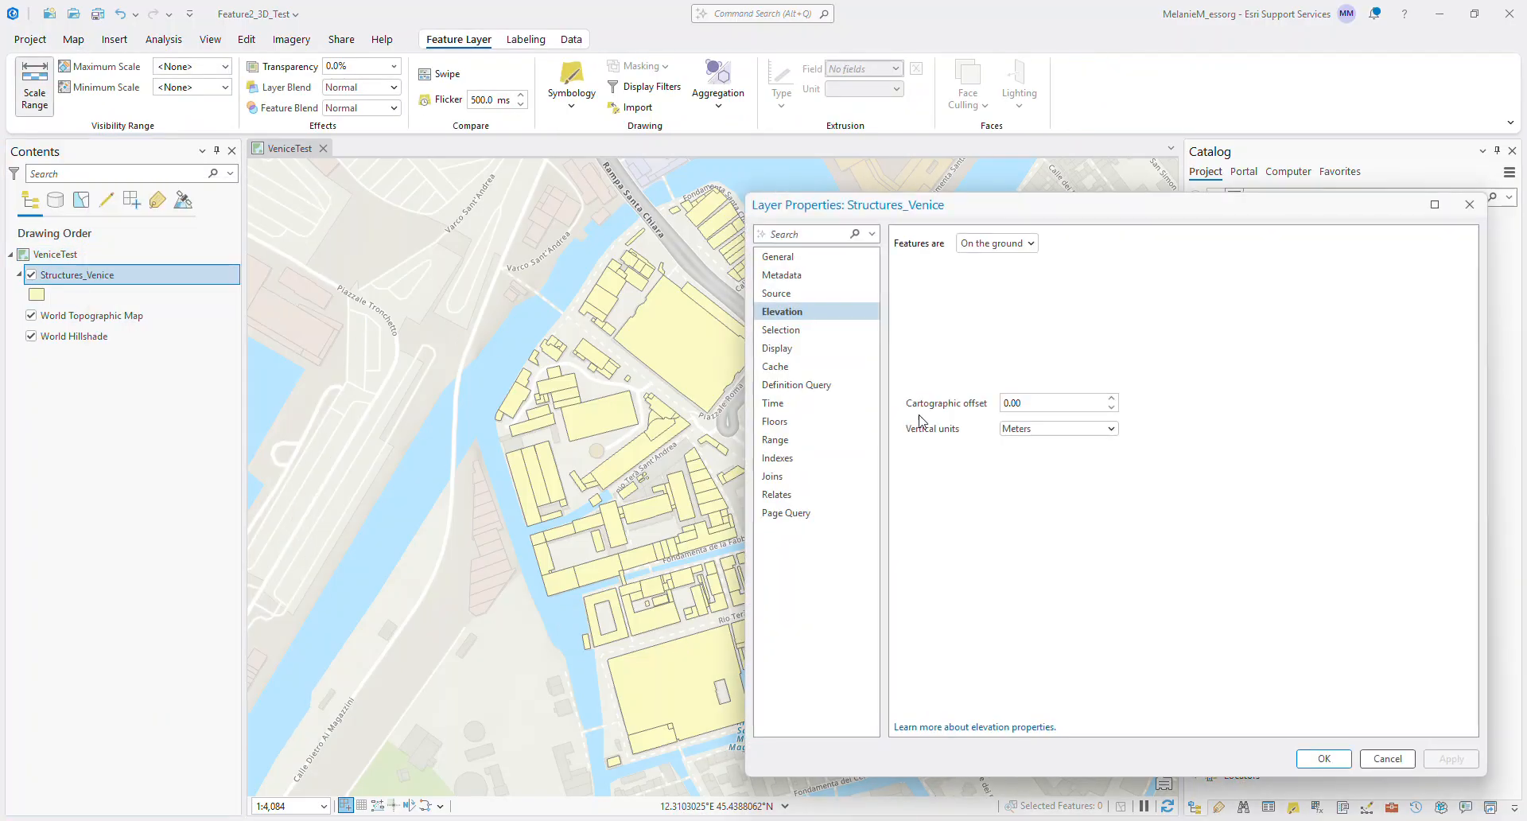
click(805, 292)
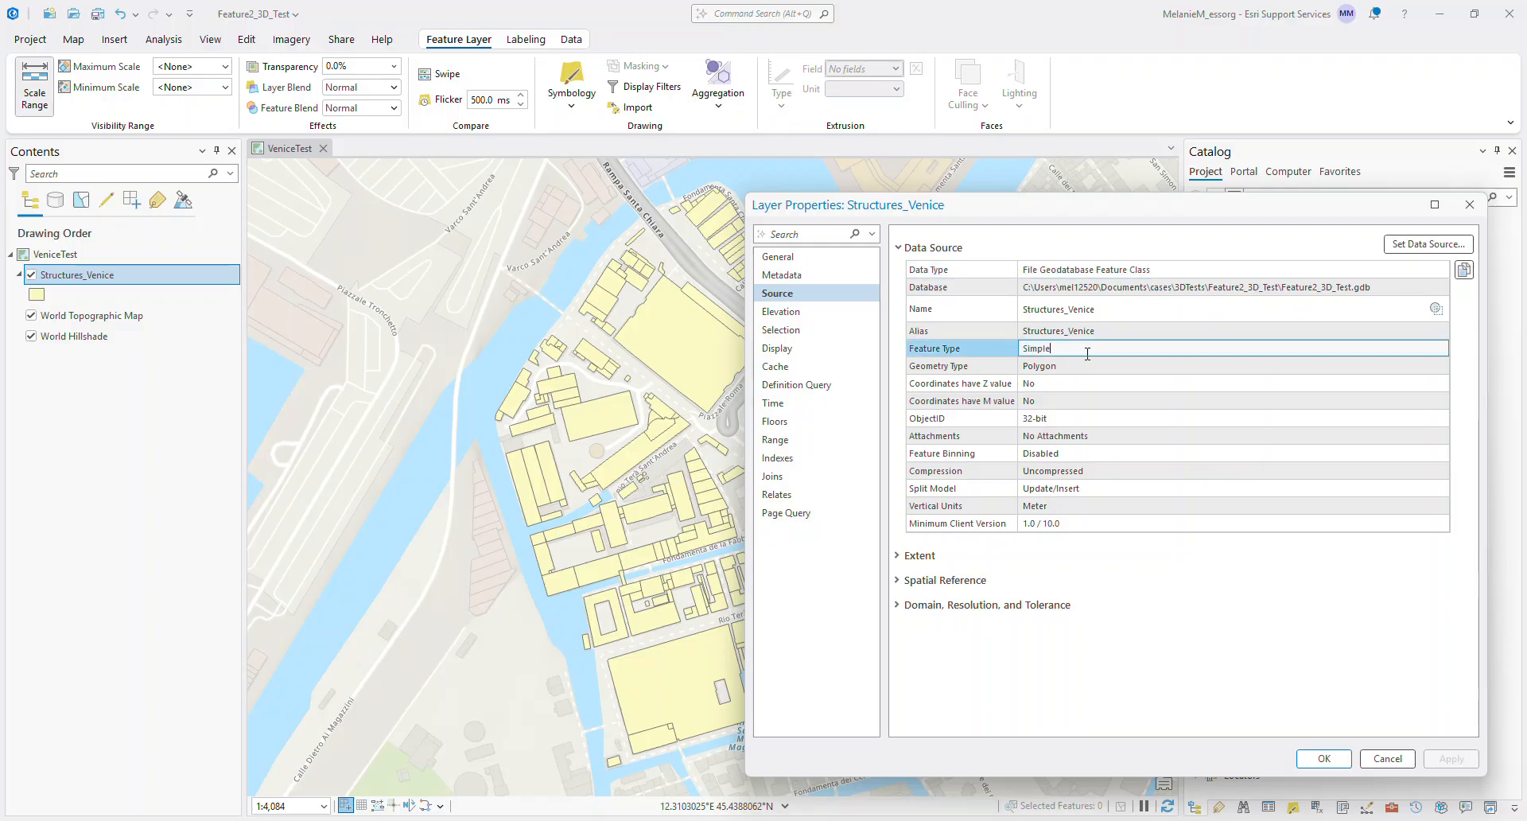
click(1003, 367)
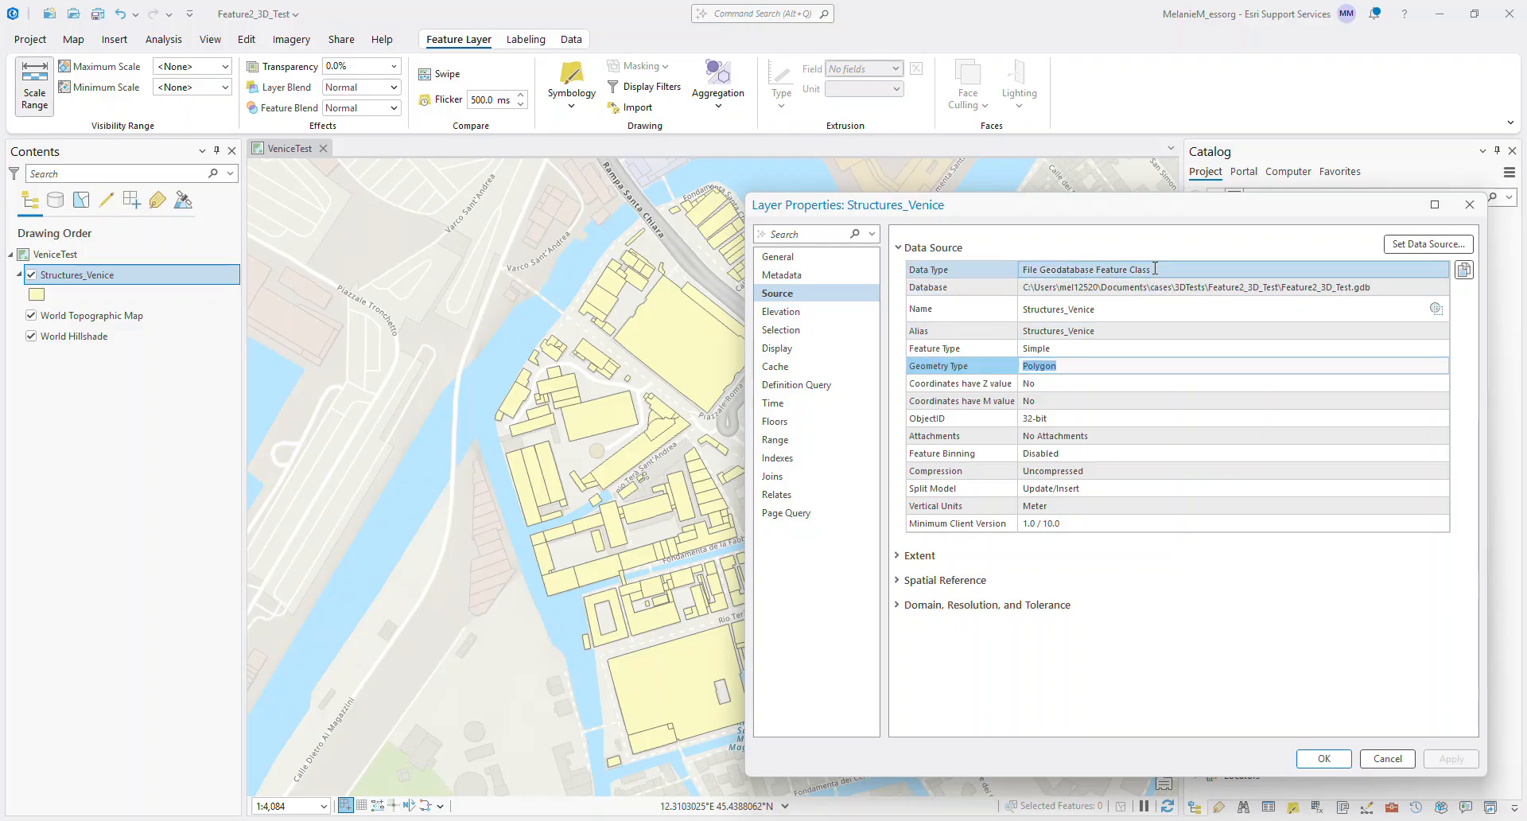
click(1005, 269)
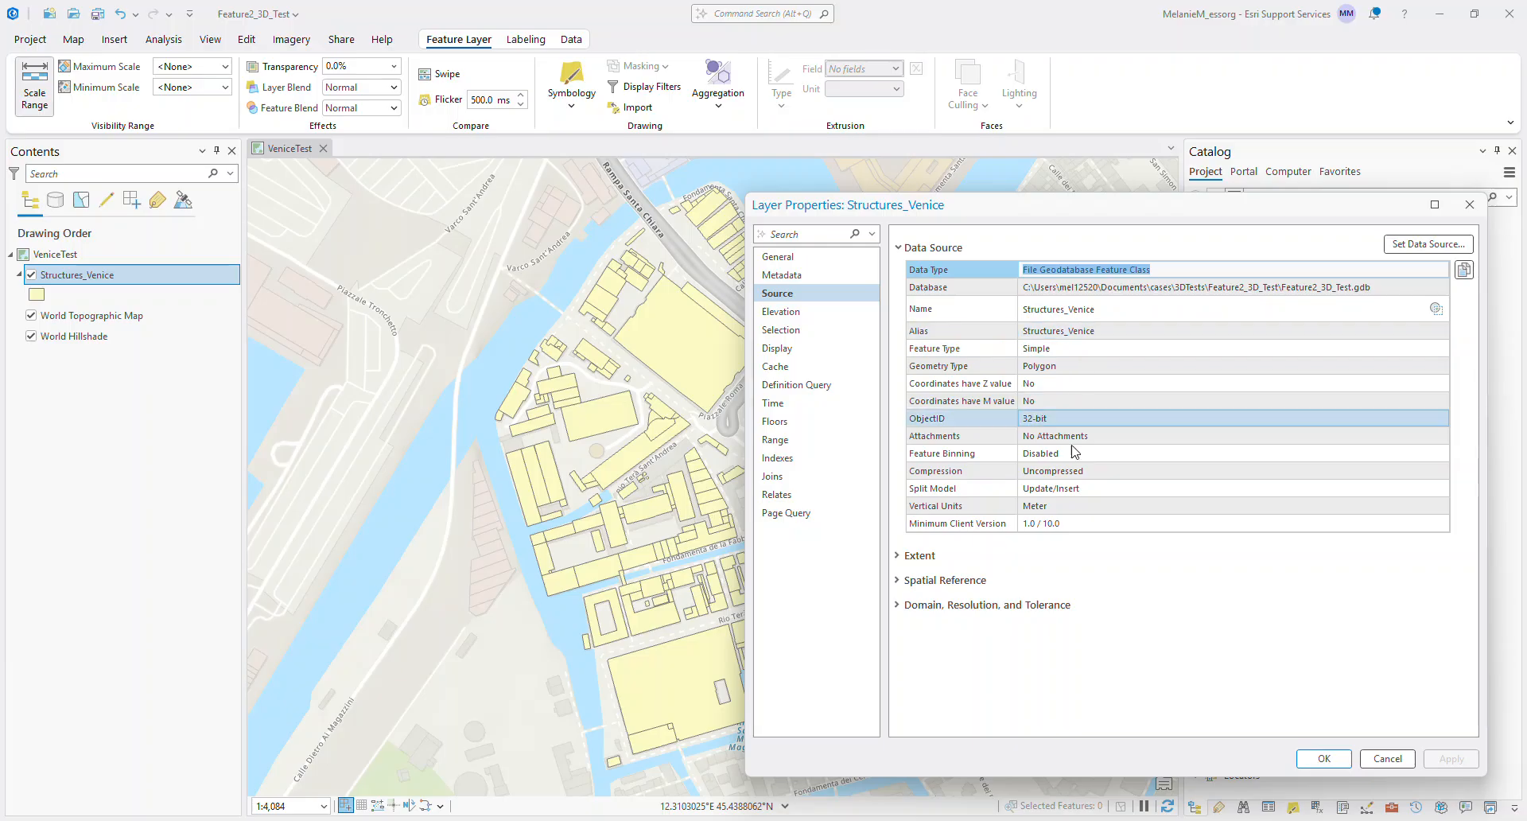
click(963, 580)
scroll(1201, 527, down, 5)
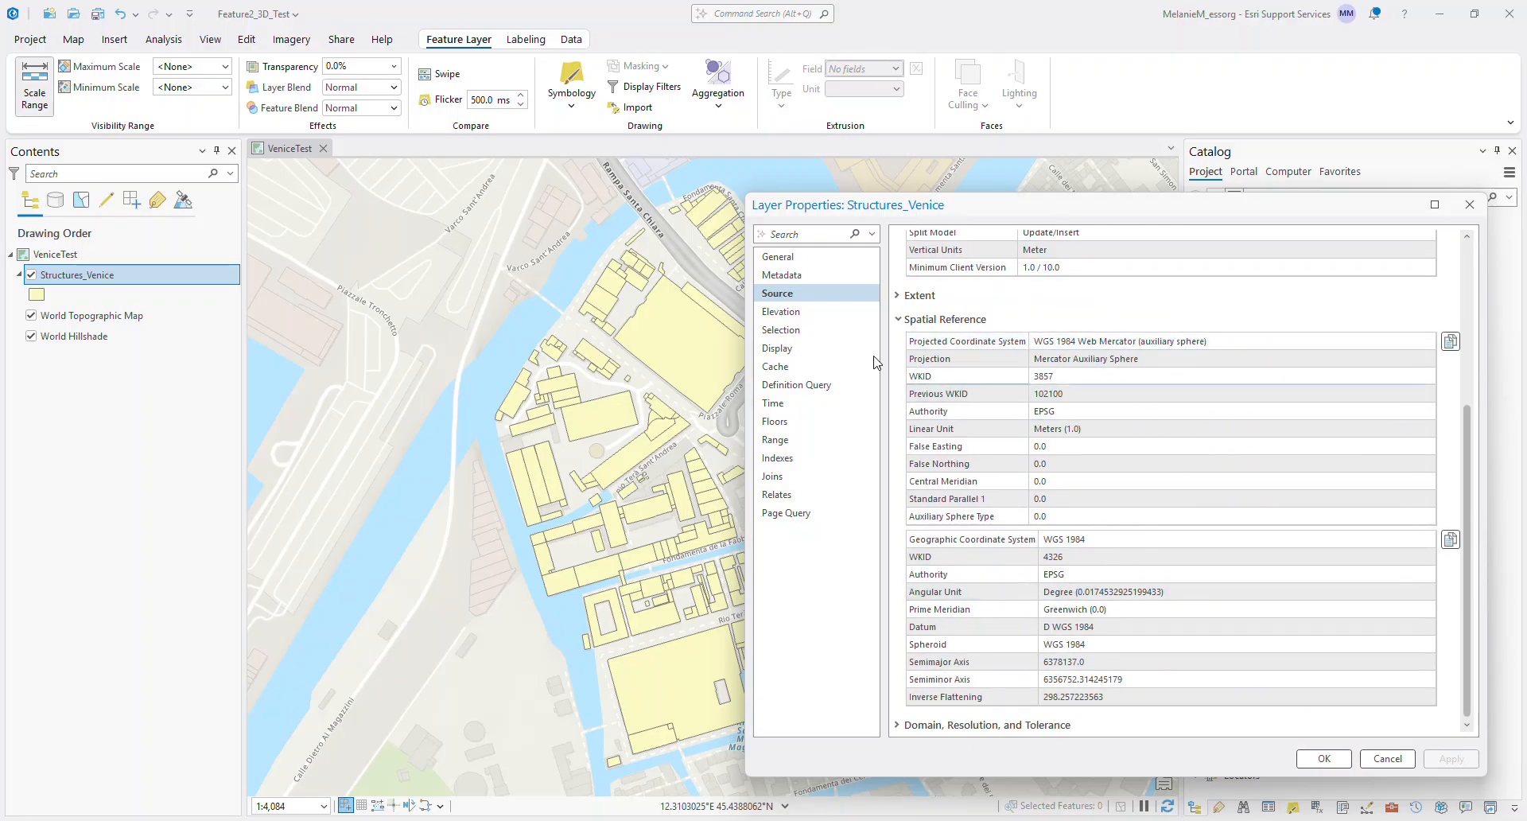
Check the elevation options available for the Structures_Venice layer, keep its features on the ground, and close the layer properties
click(788, 312)
click(1028, 243)
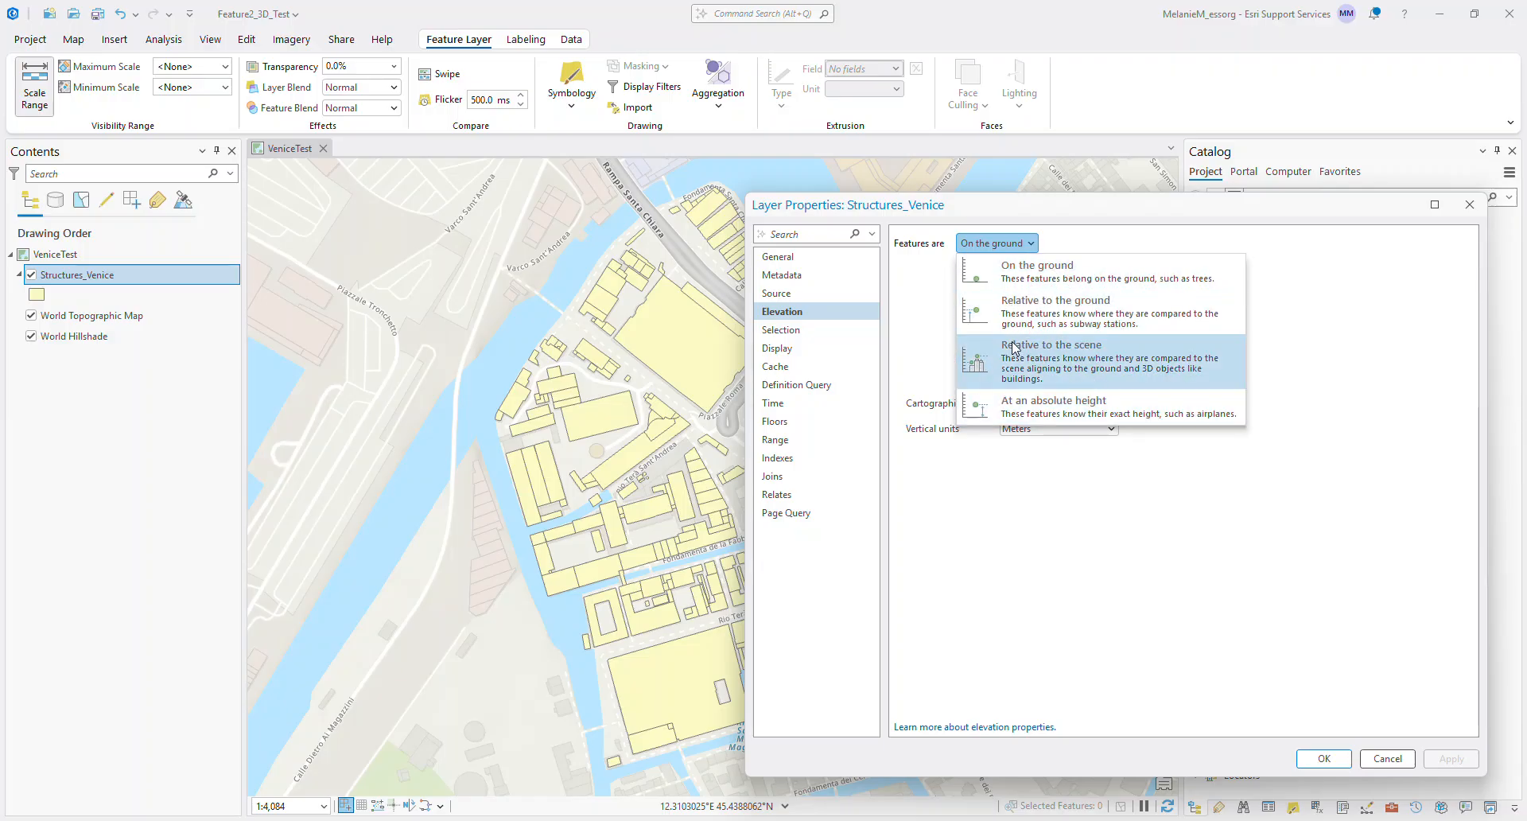
click(1010, 248)
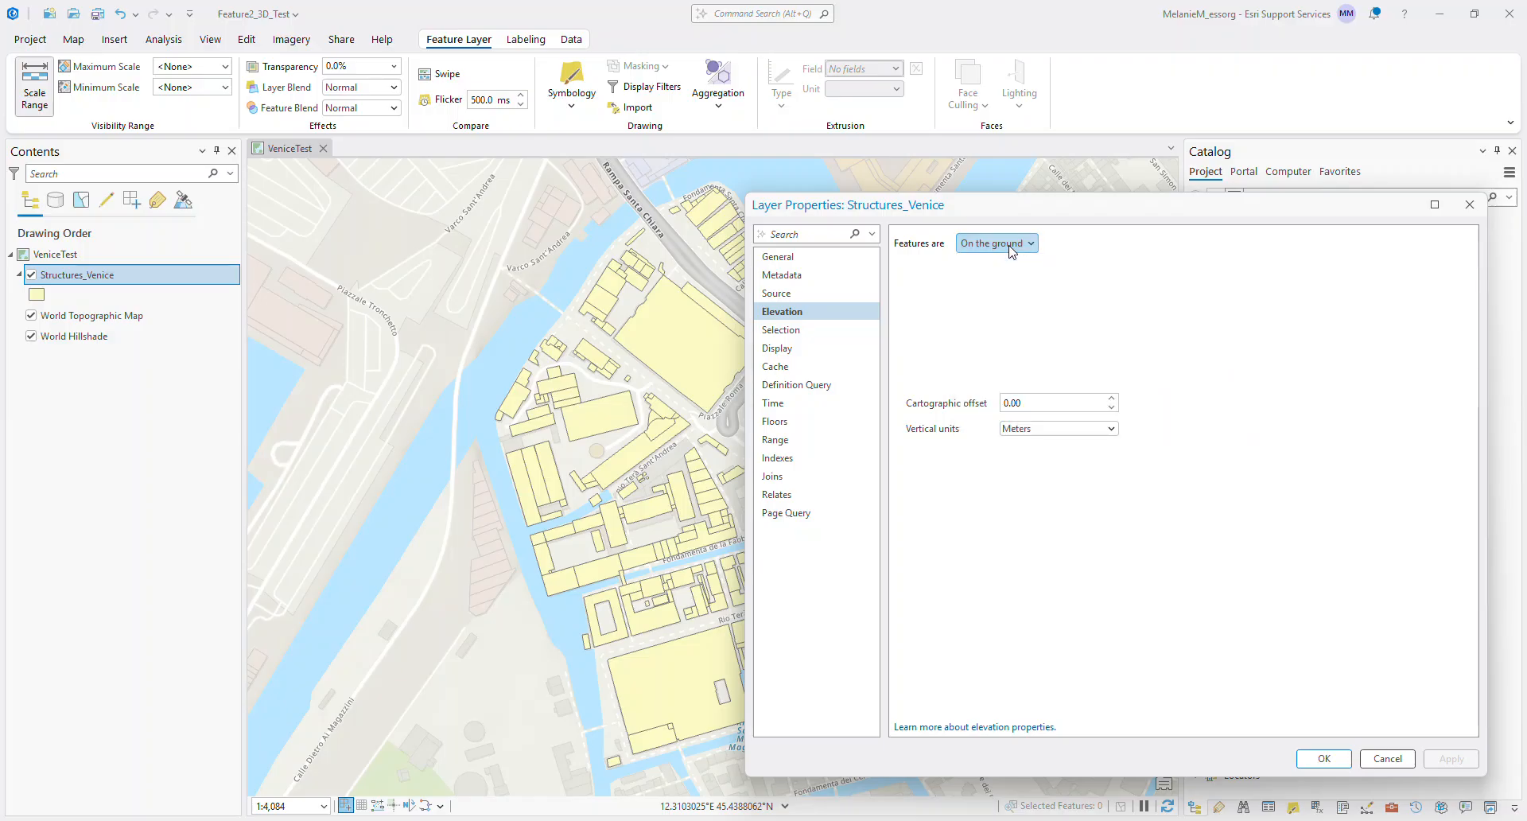
click(1323, 758)
Examine the Height field in the Structures_Venice attribute table, and close the table
right_click(79, 277)
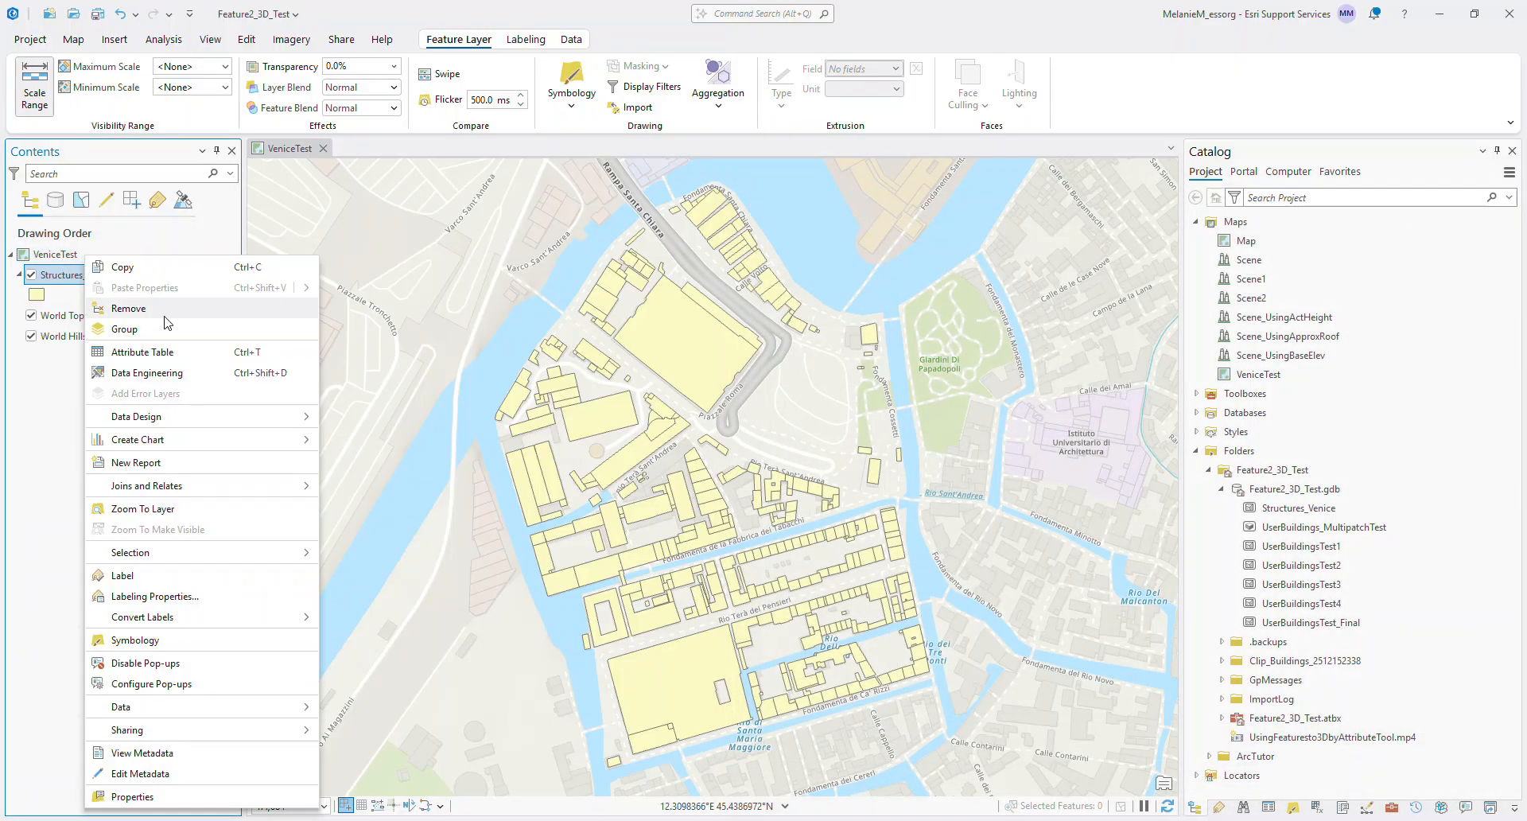
click(164, 351)
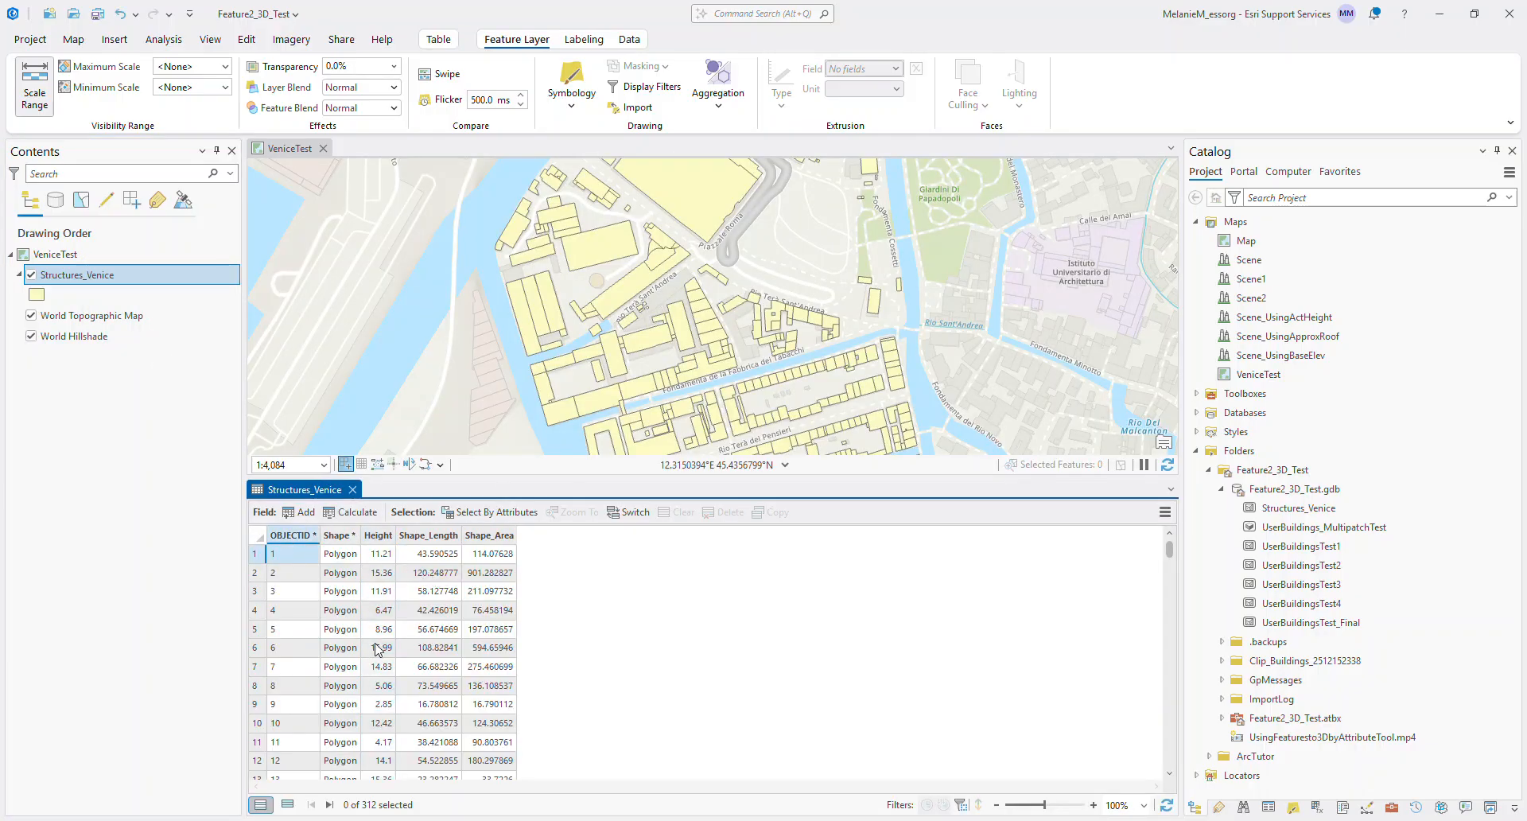
click(379, 536)
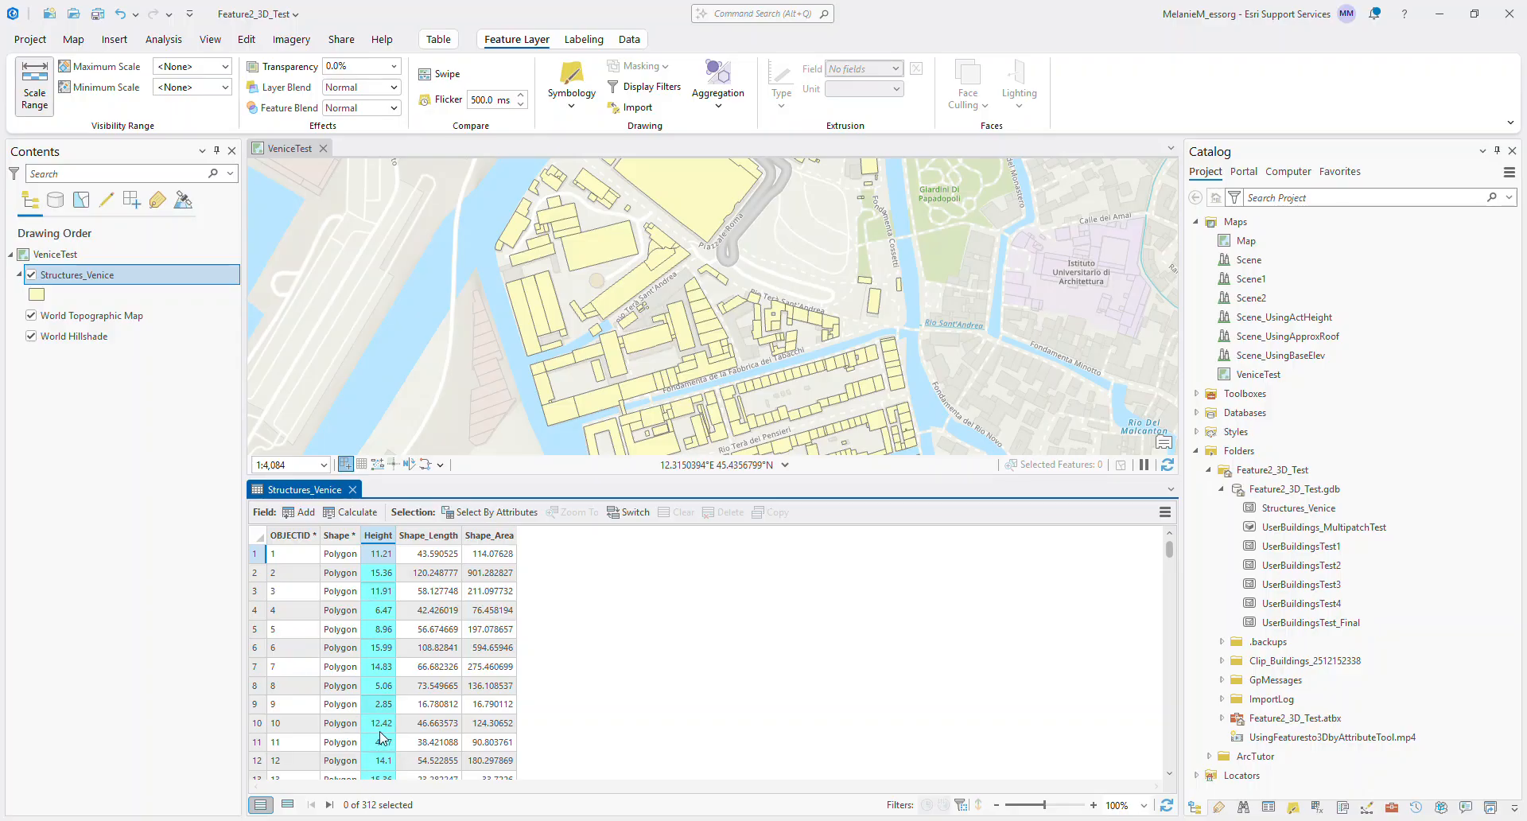
scroll(380, 749, down, 3)
scroll(365, 652, up, 3)
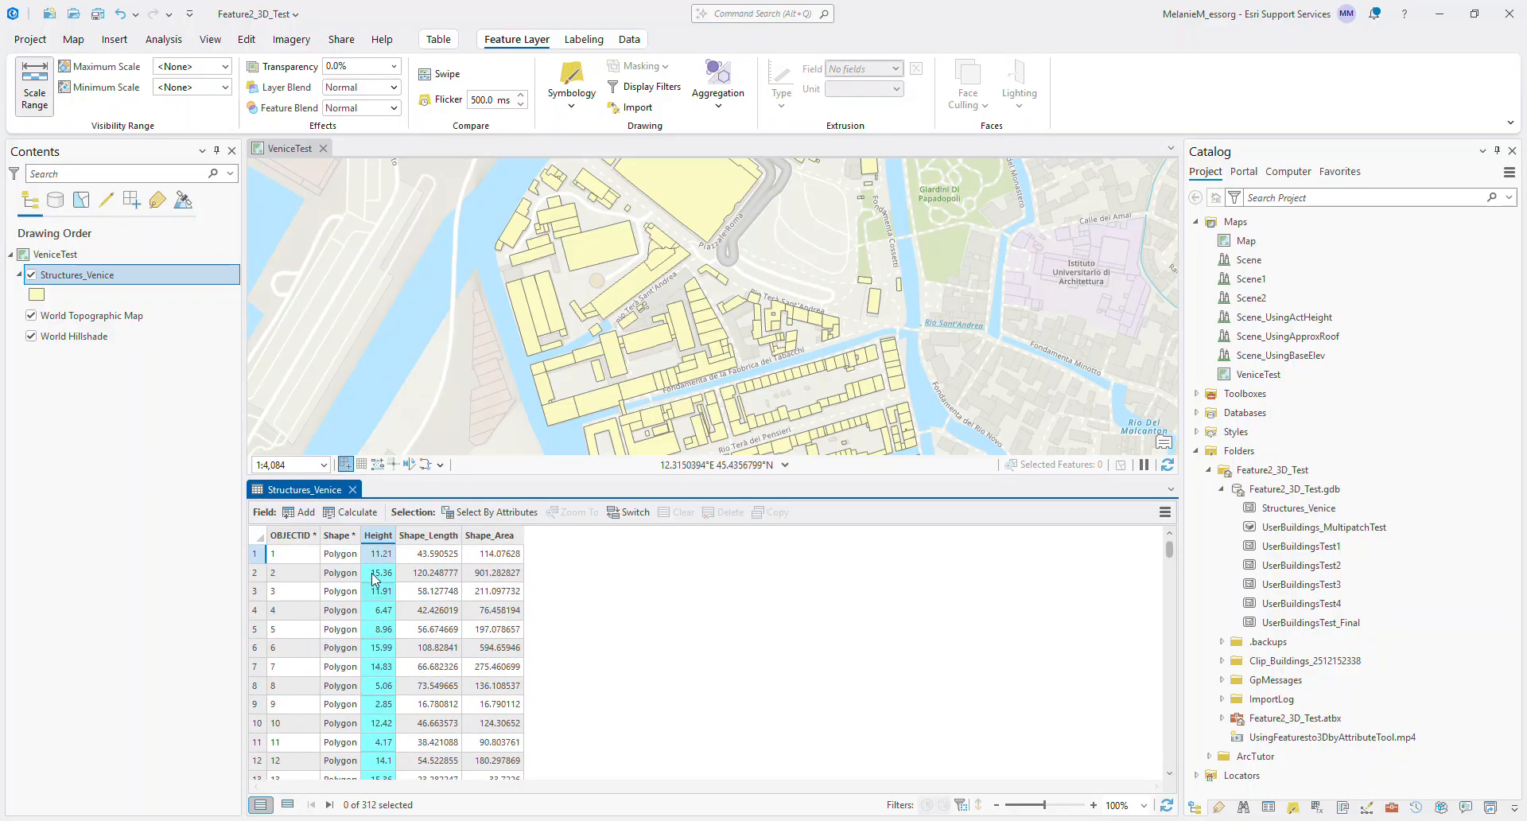
click(351, 489)
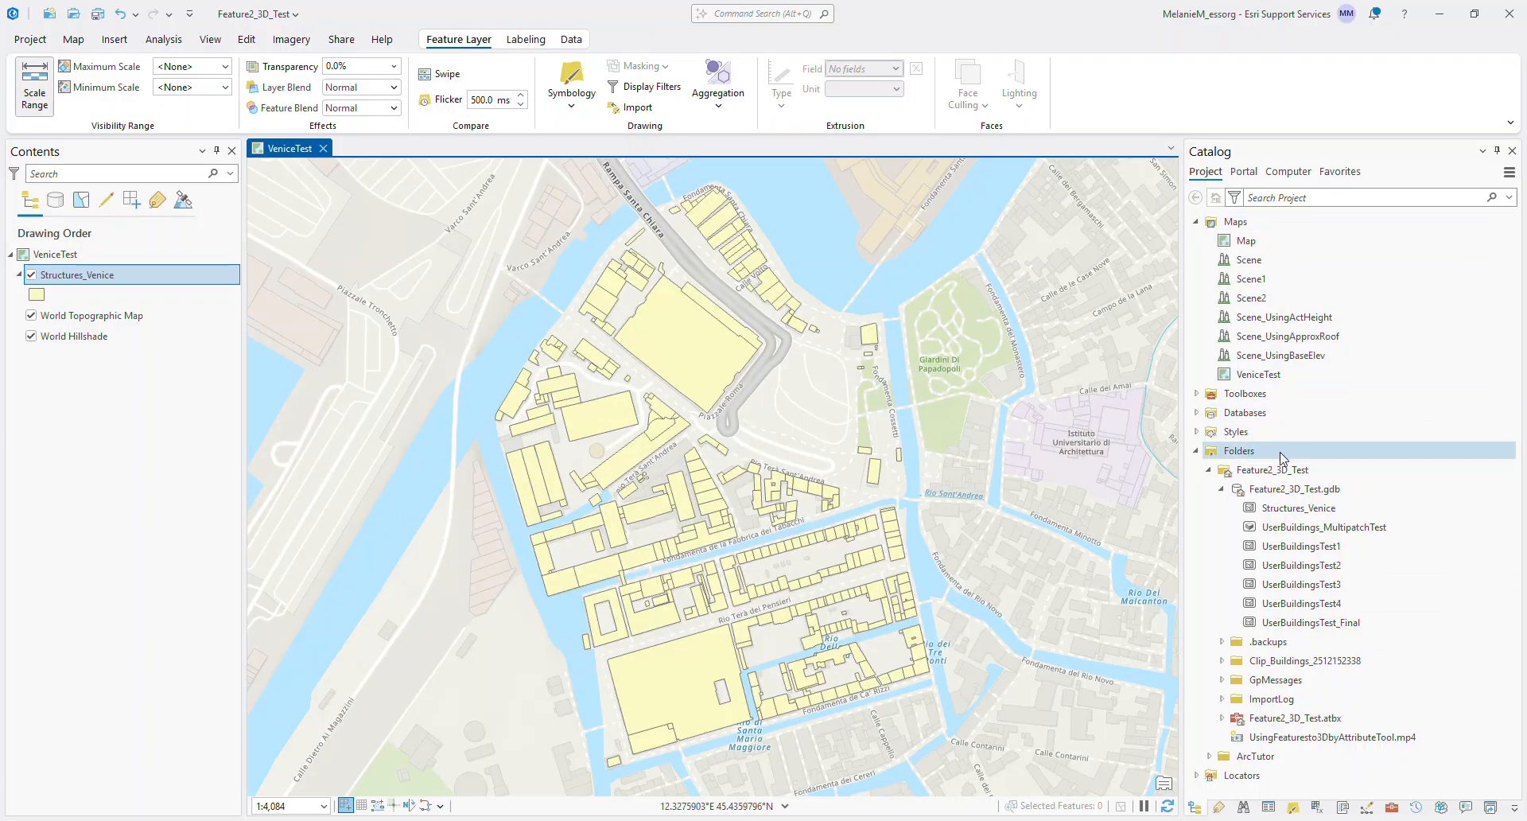
Open the Feature To 3D By Attribute geoprocessing tool and choose Structures_Venice as the input features
click(1398, 808)
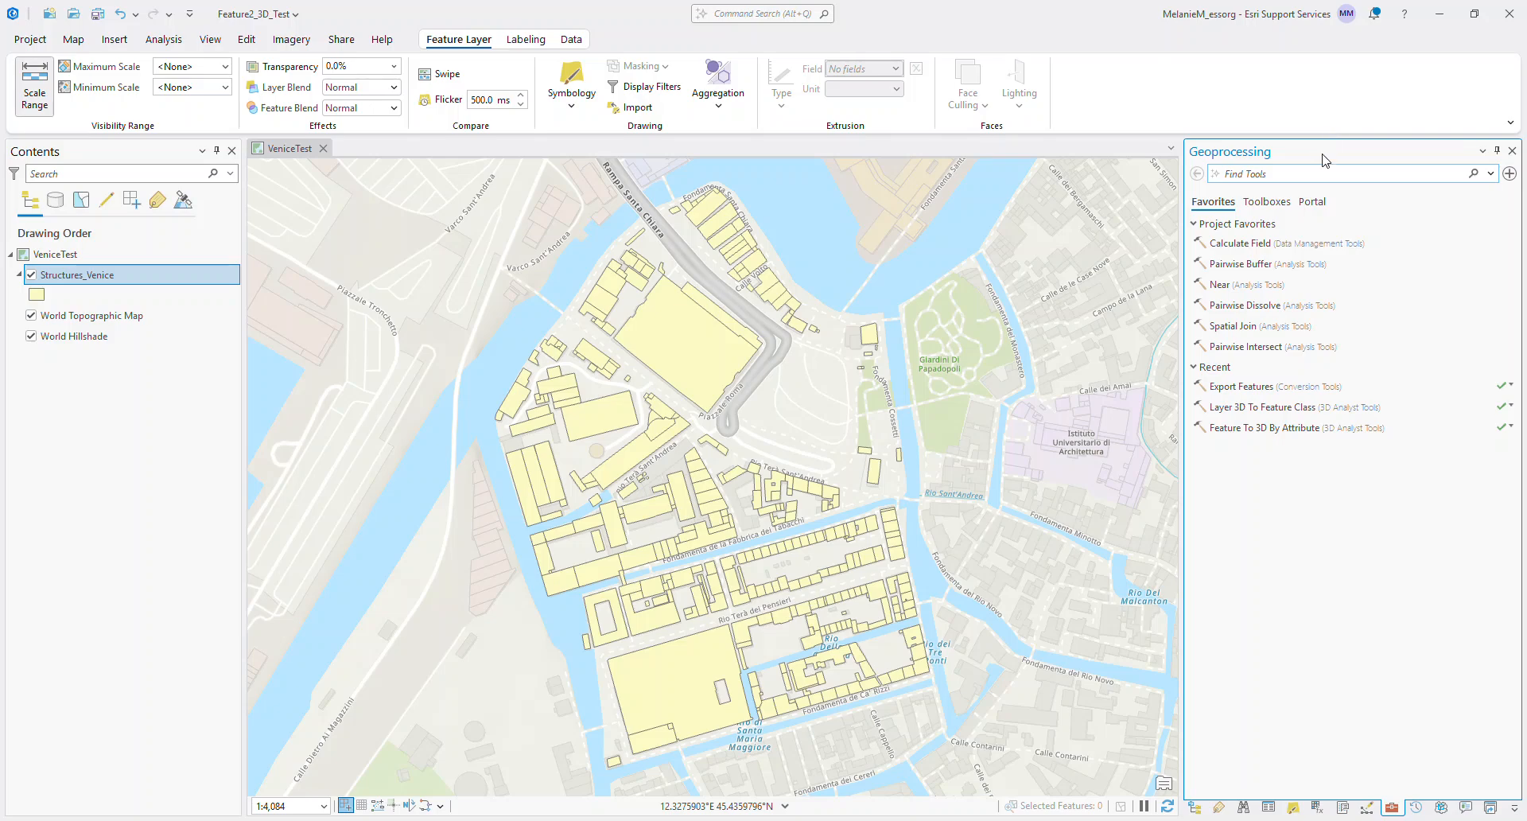
click(1295, 429)
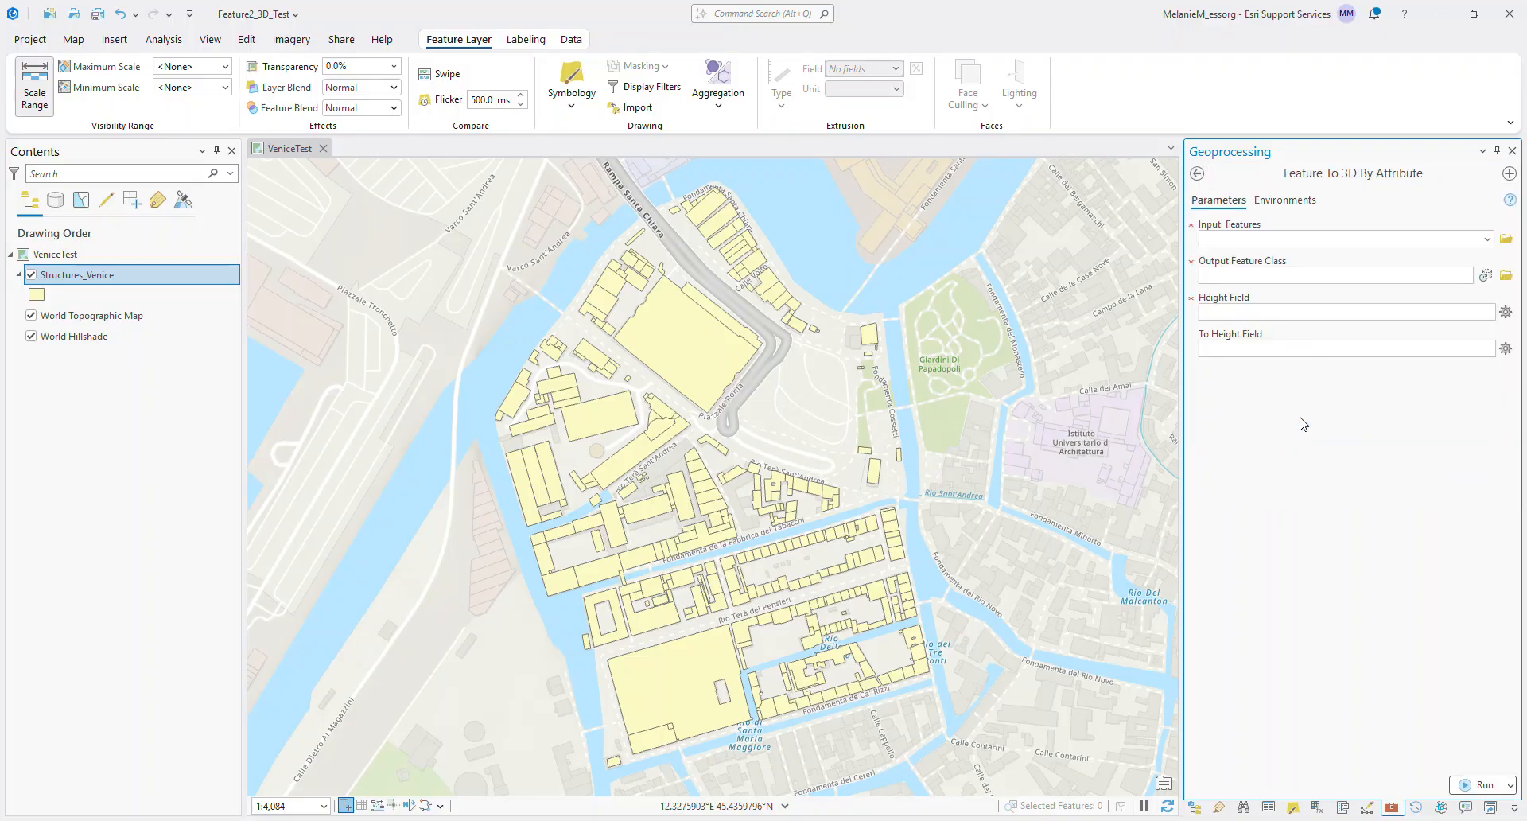
click(1487, 239)
click(1352, 252)
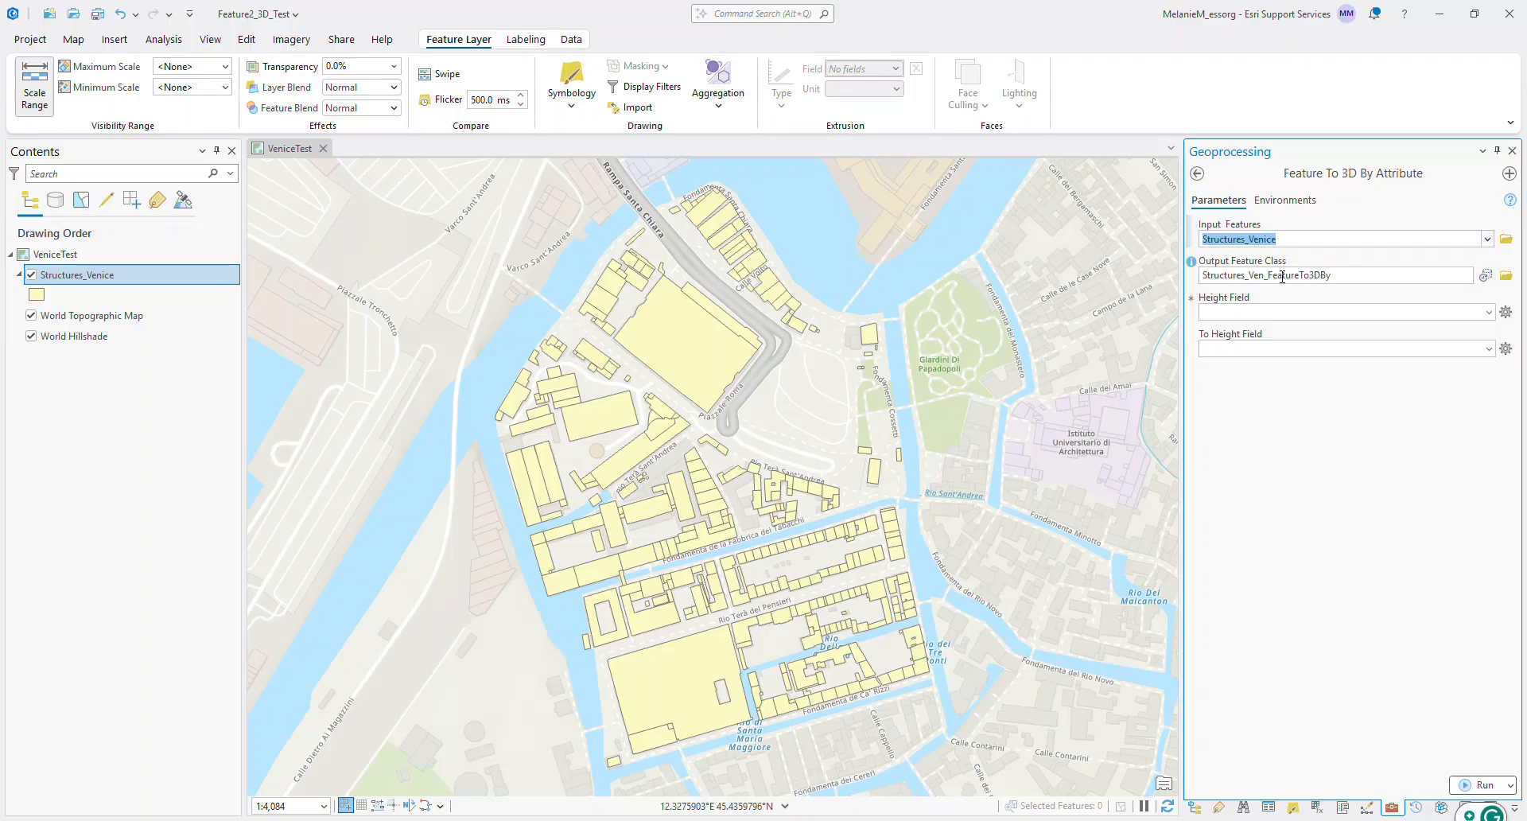
Name the tool's output feature class Structures_Venice_3D in the project geodatabase
click(1349, 277)
key(shift+Left)
key(shift+Left)
key(shift+Left)
key(shift+Left)
key(shift+Left)
key(shift+Left)
key(shift+Left)
key(shift+Left)
key(shift+Left)
key(shift+Left)
key(shift+Left)
key(shift+Left)
key(shift+Left)
key(shift+Left)
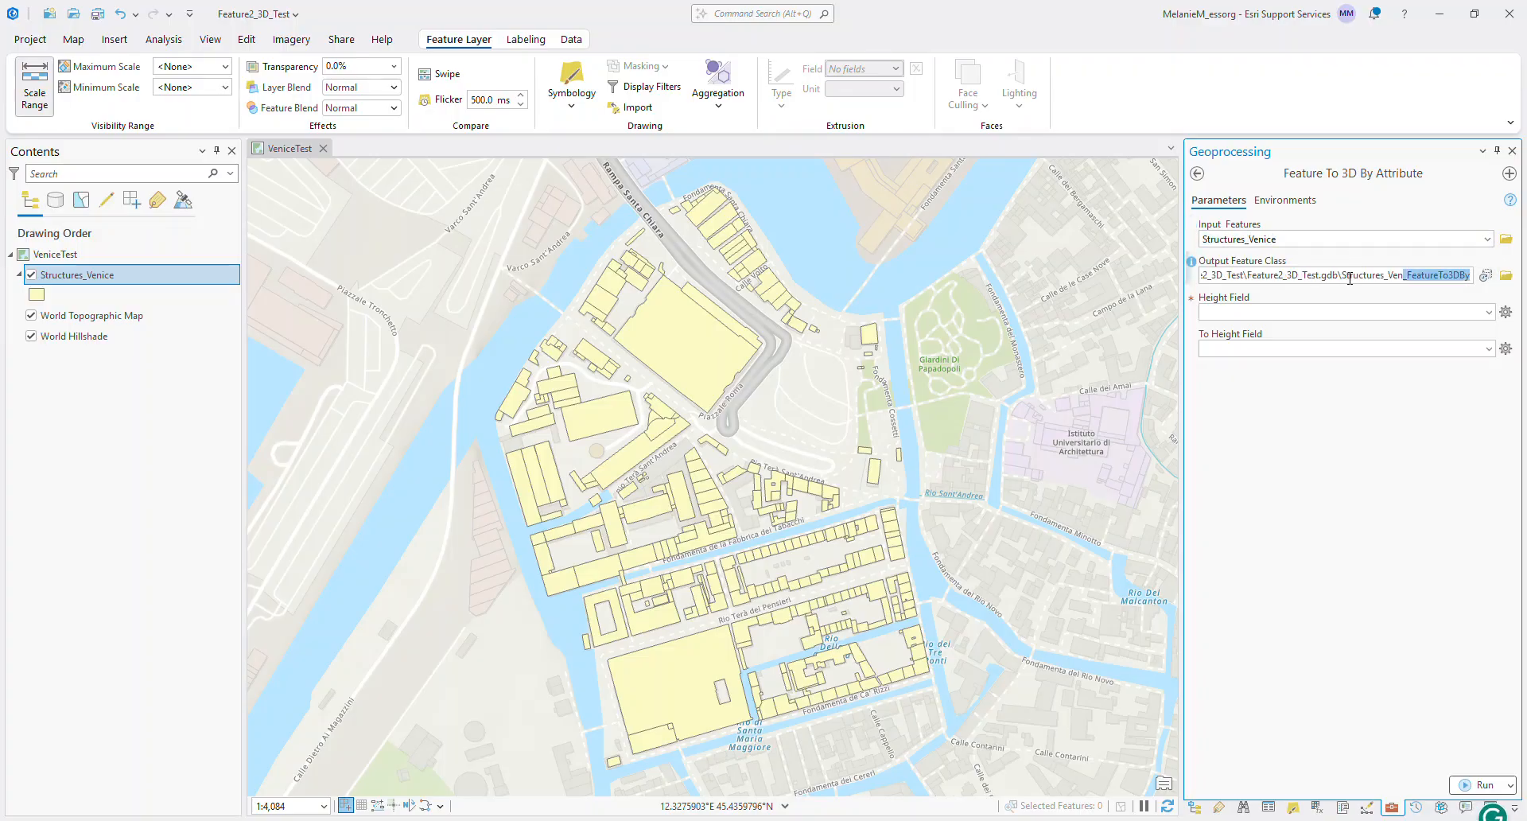
text(ice)
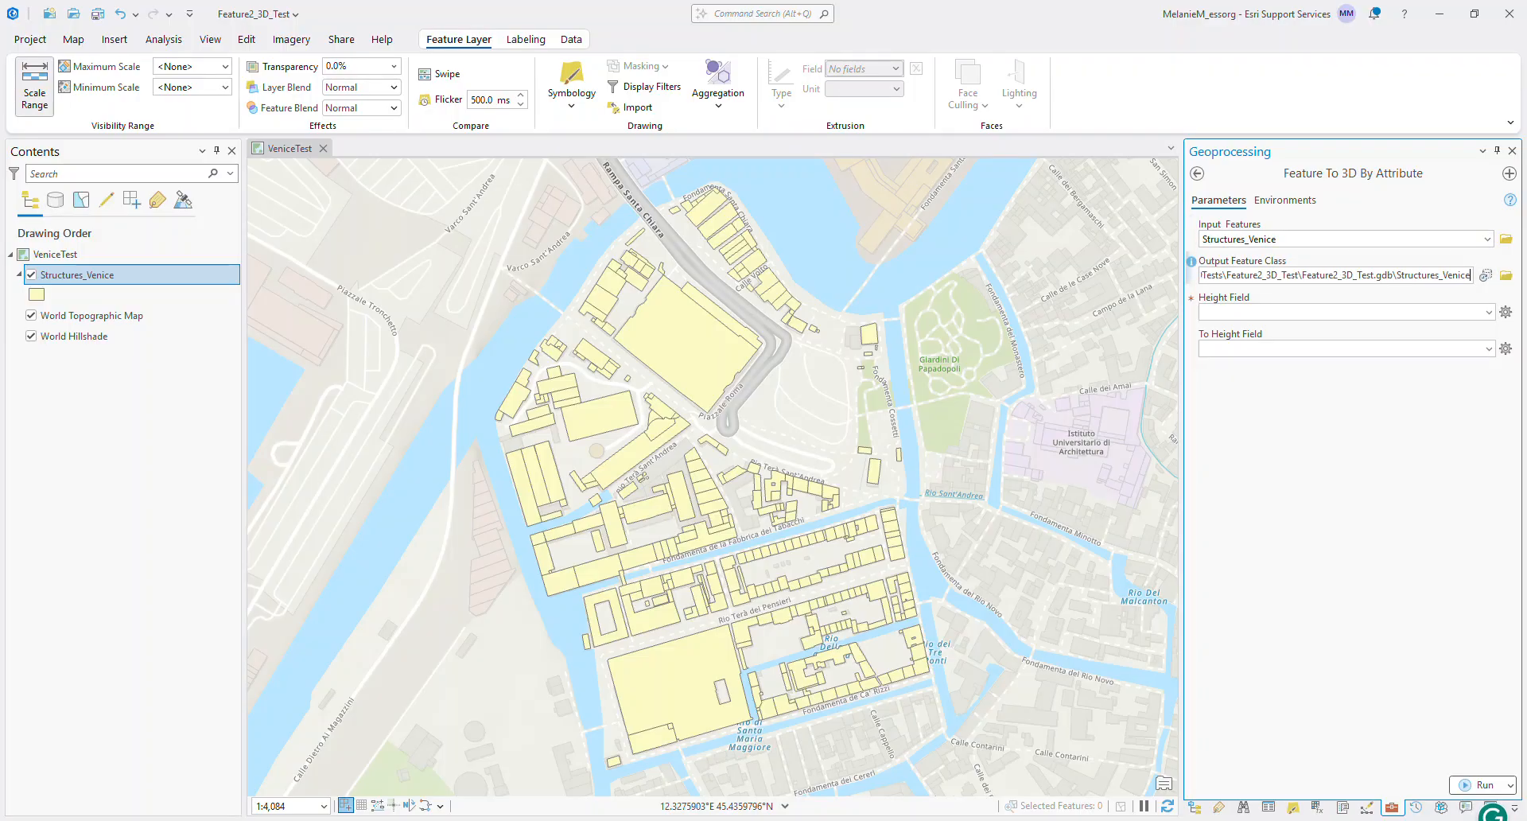
text(_)
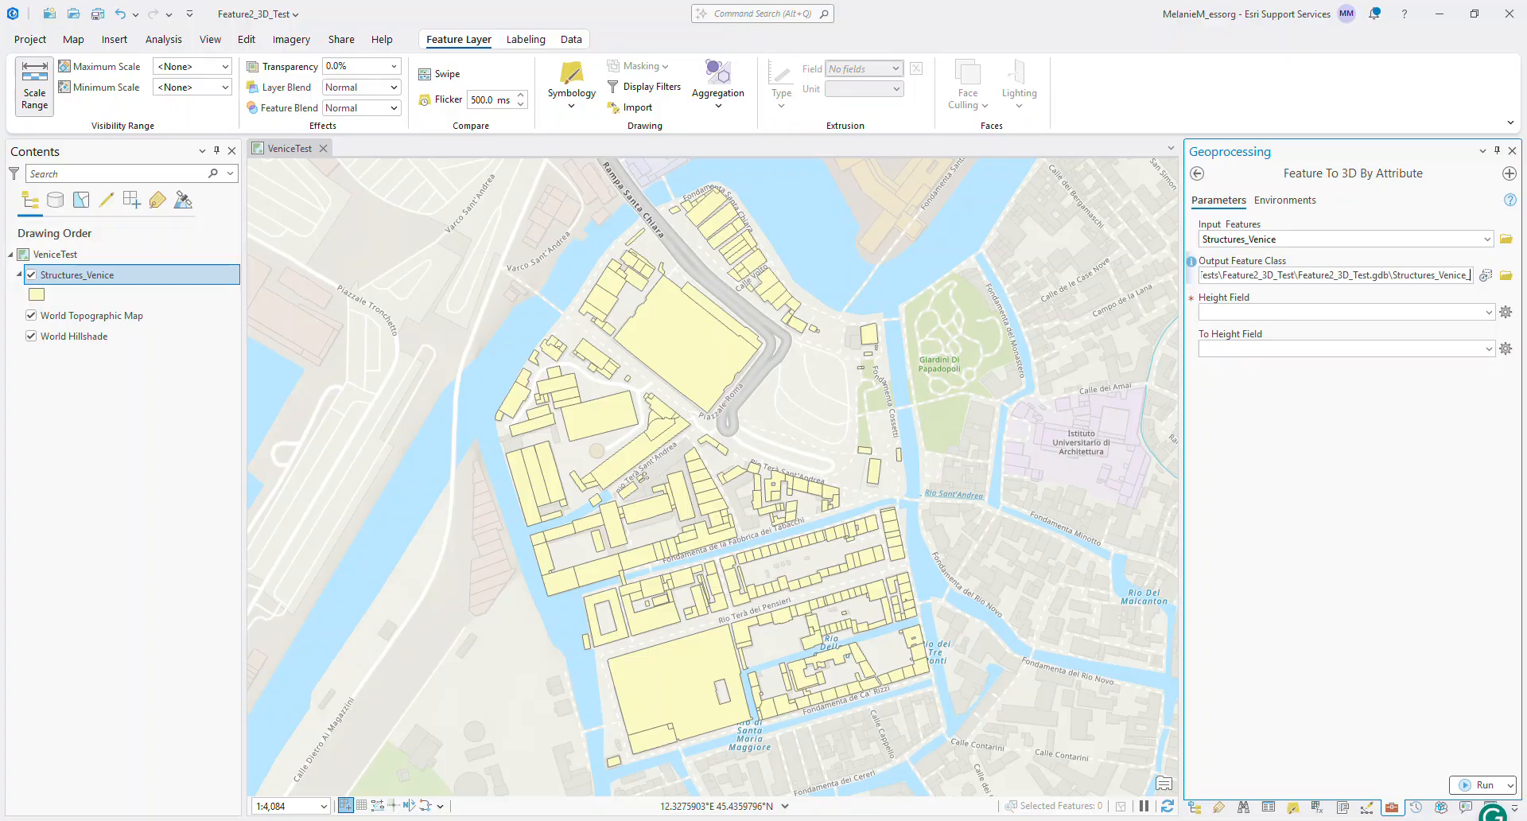
text(3D)
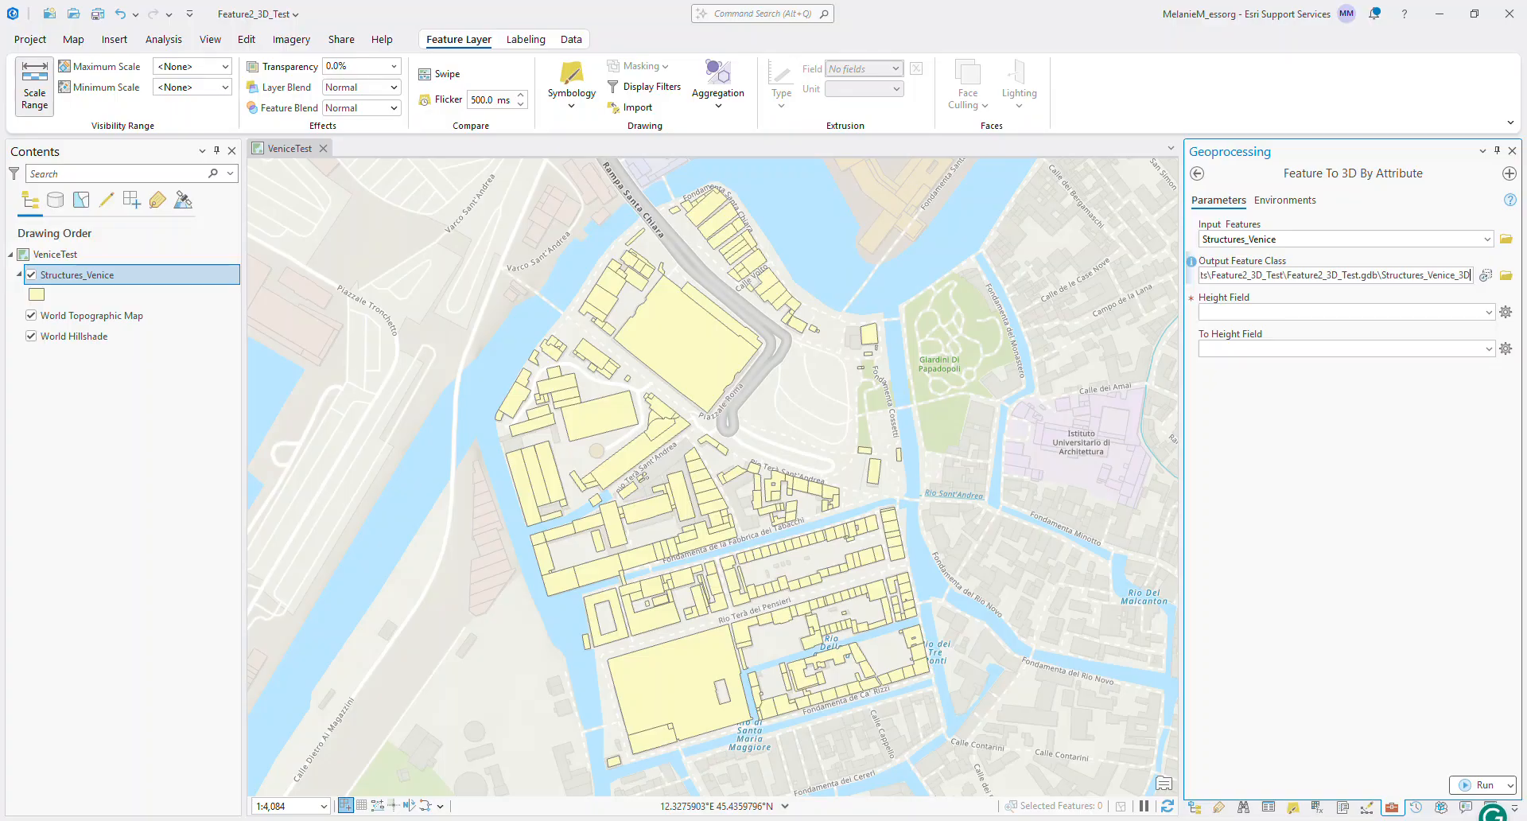
Use Height as the height field, leave the To Height Field empty, and run Feature To 3D By Attribute
click(1488, 312)
click(1244, 330)
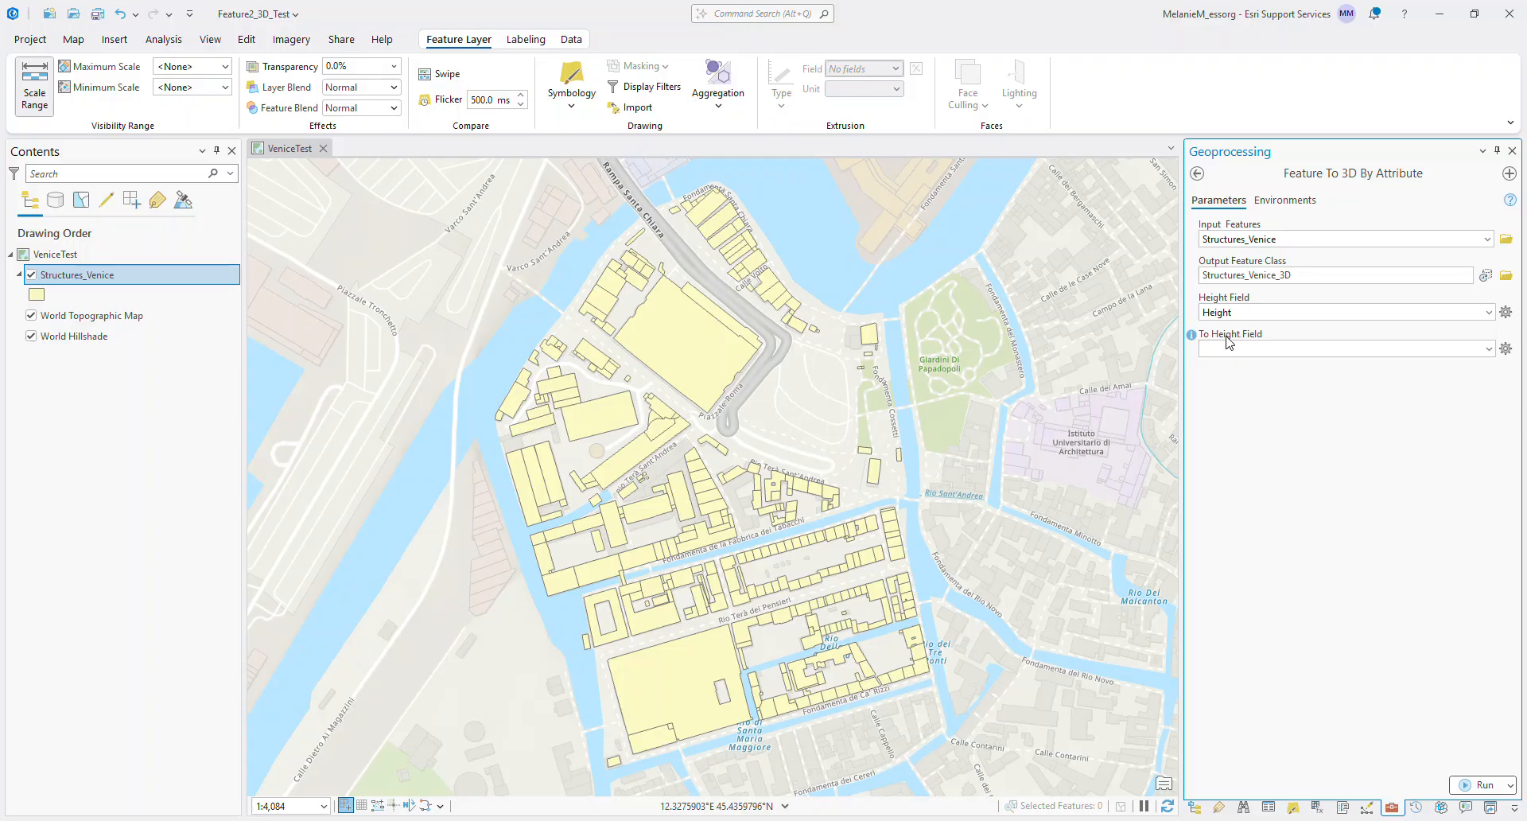
mouse_move(1195, 337)
click(1478, 785)
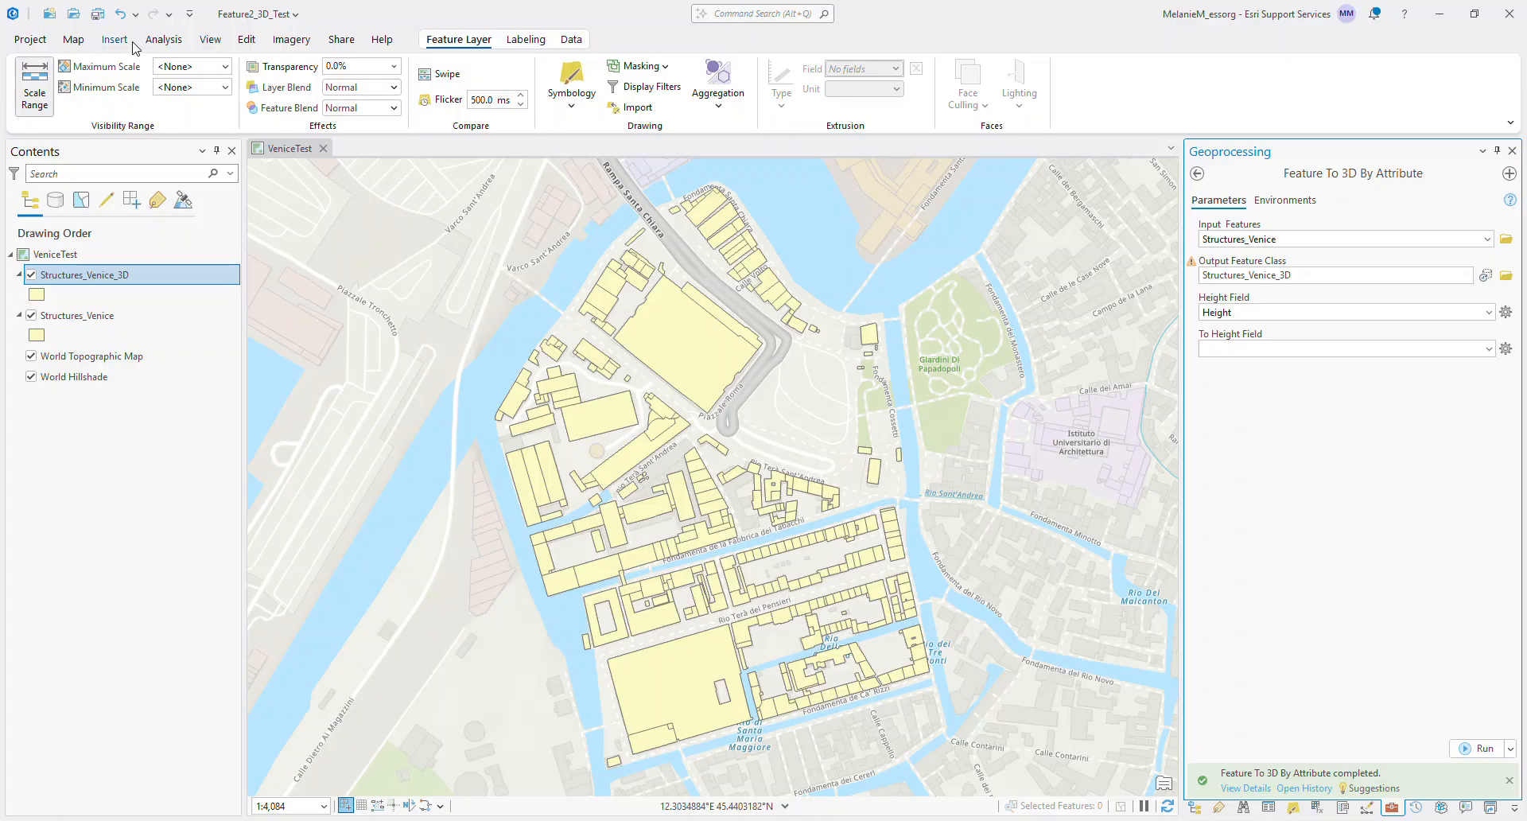
Convert the VeniceTest map to a local scene
click(210, 40)
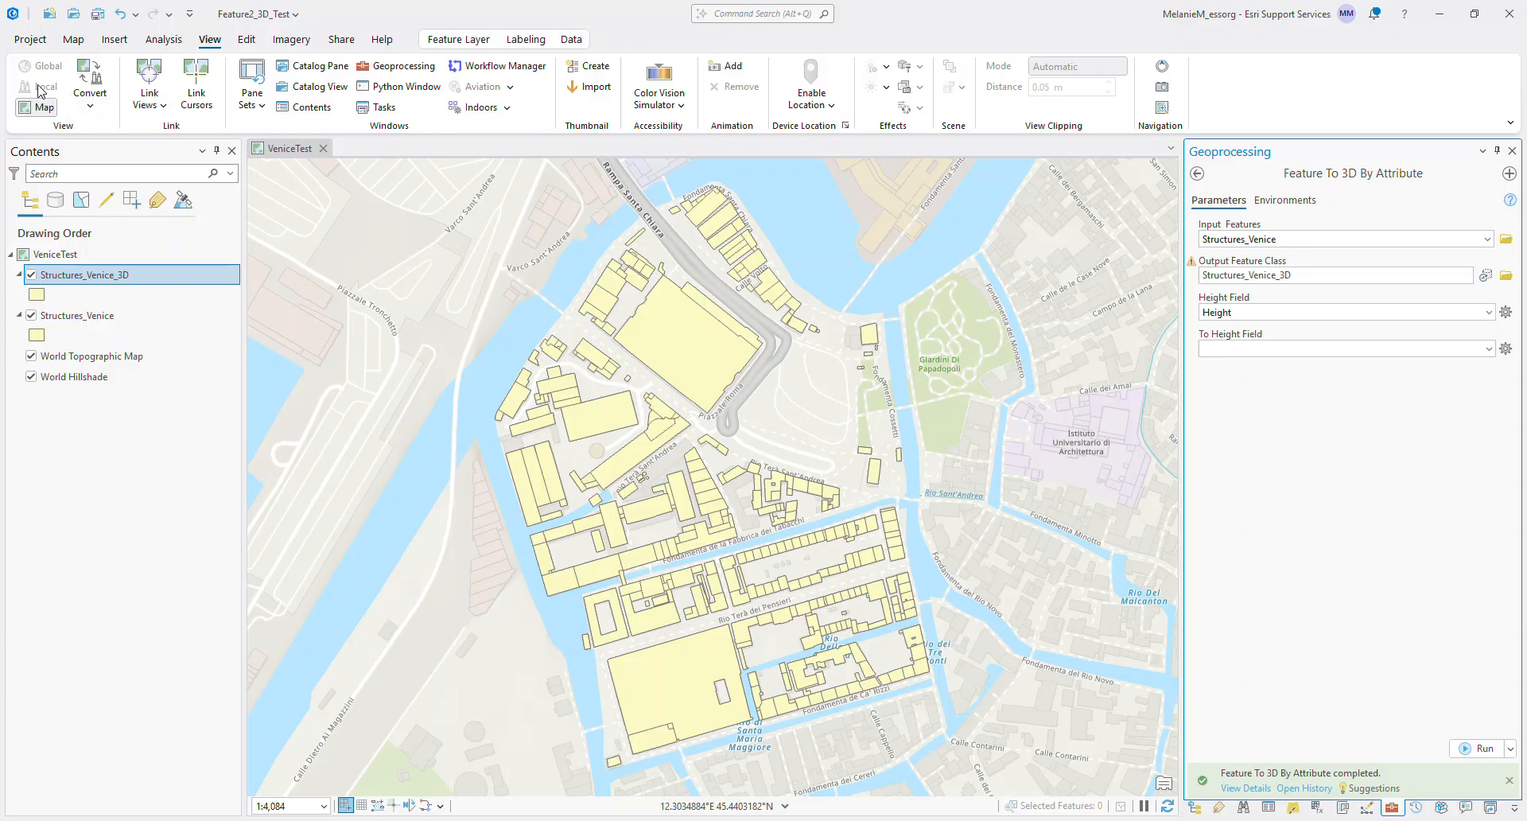
click(104, 105)
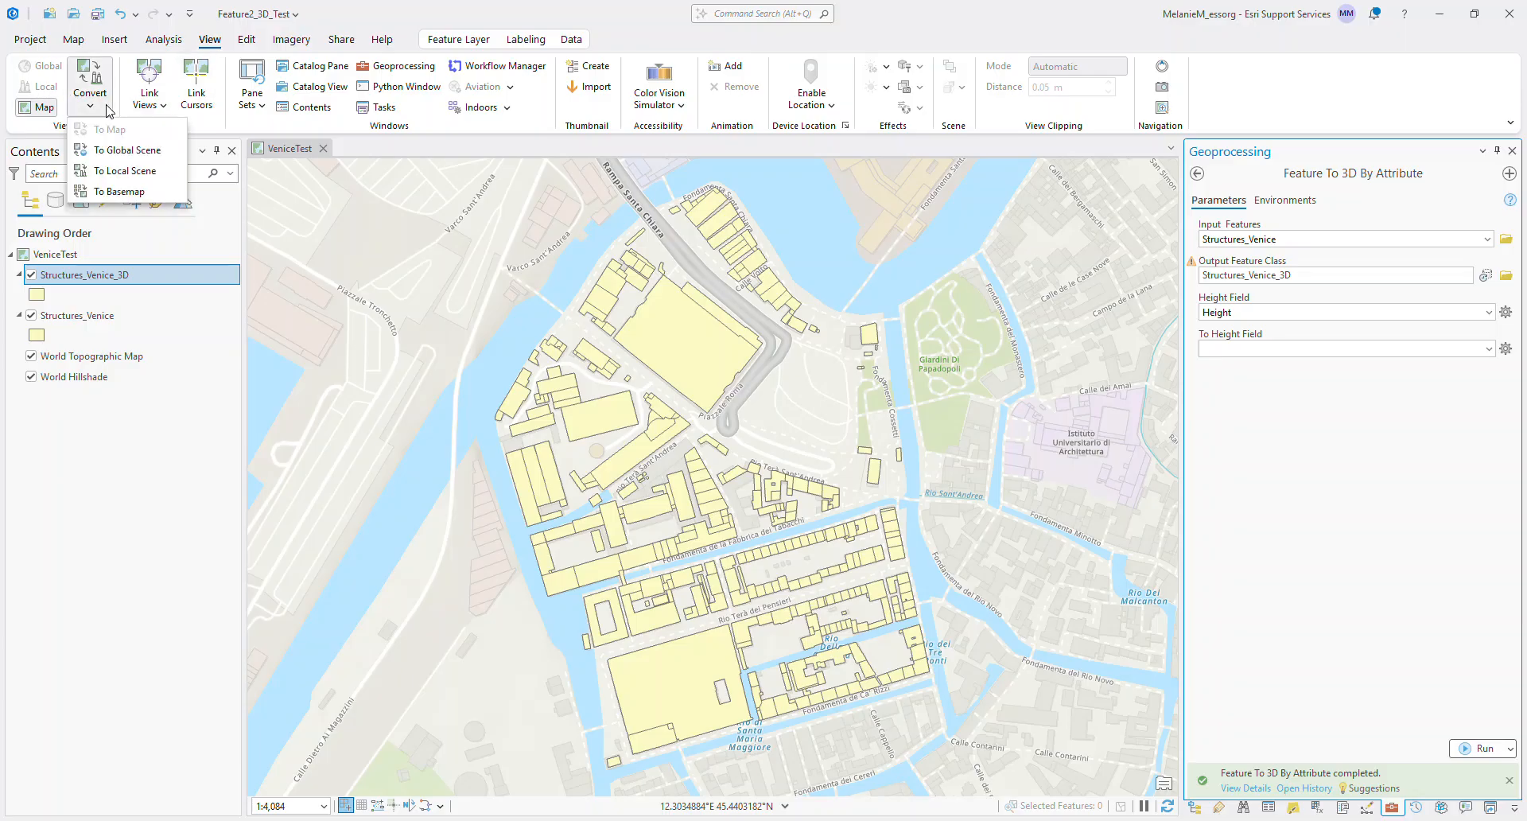
click(124, 171)
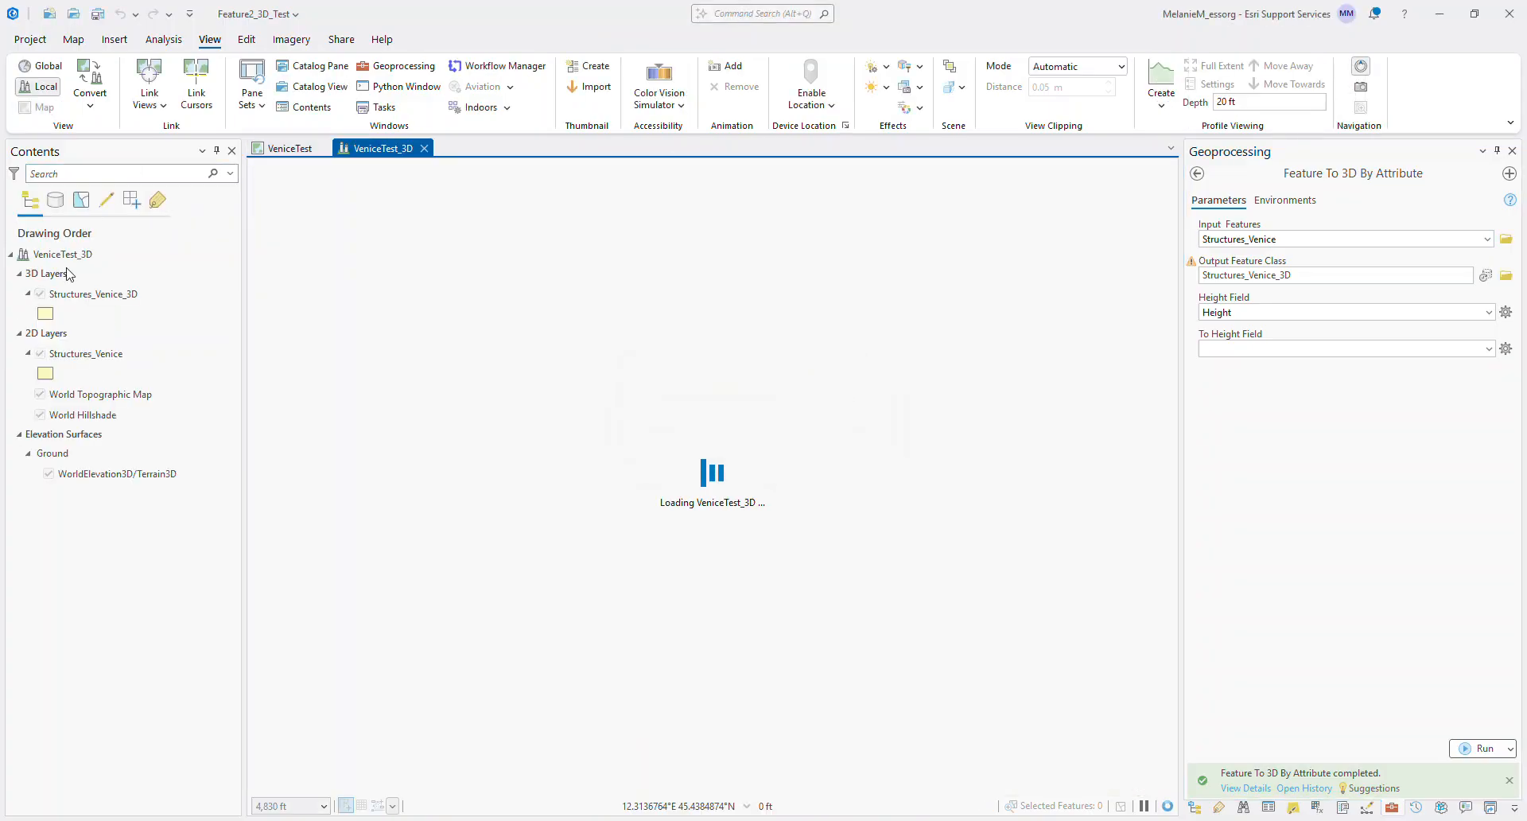
click(103, 294)
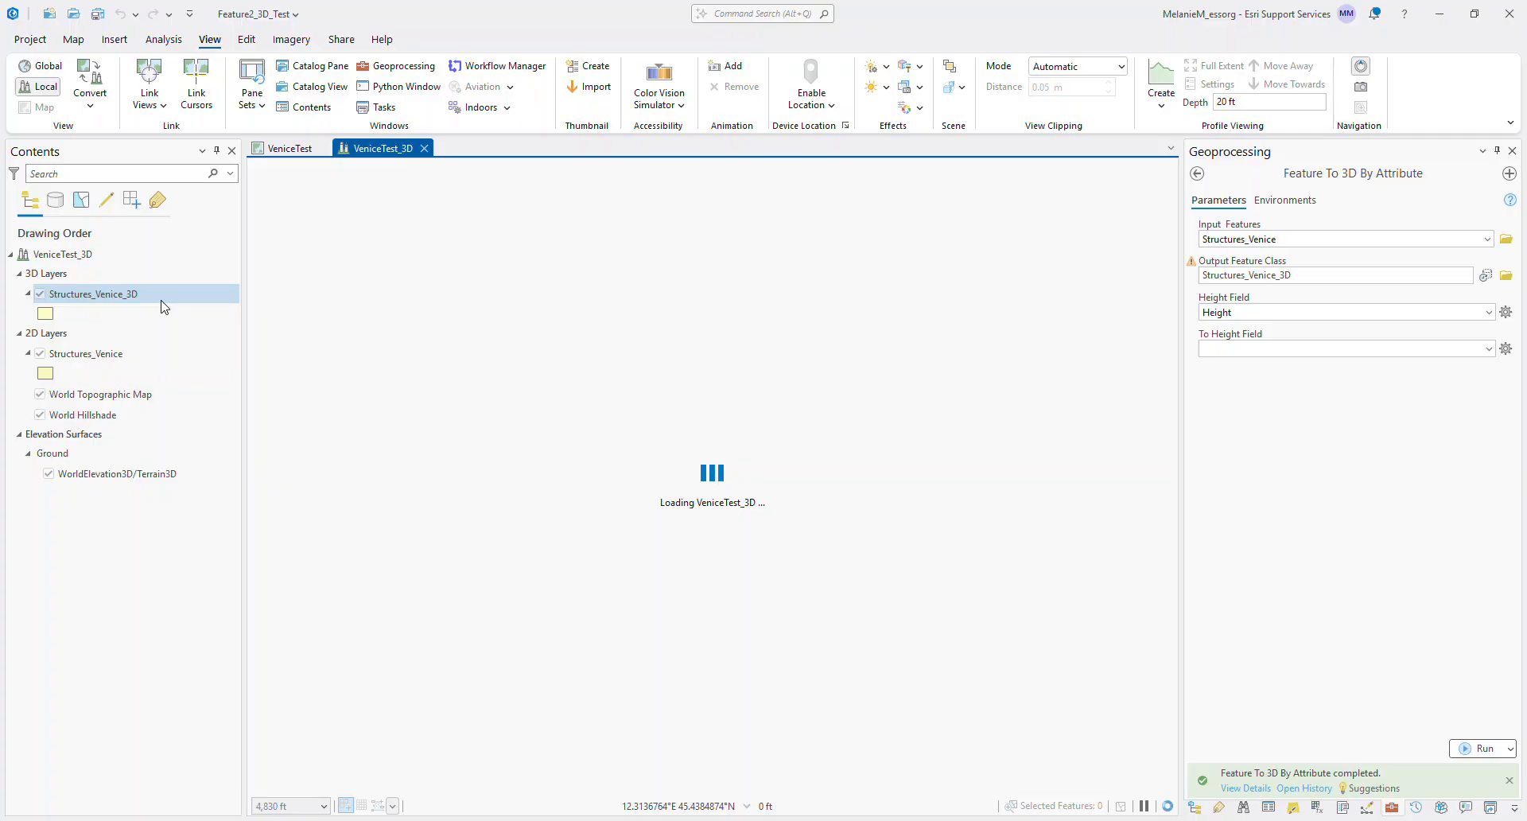
click(94, 354)
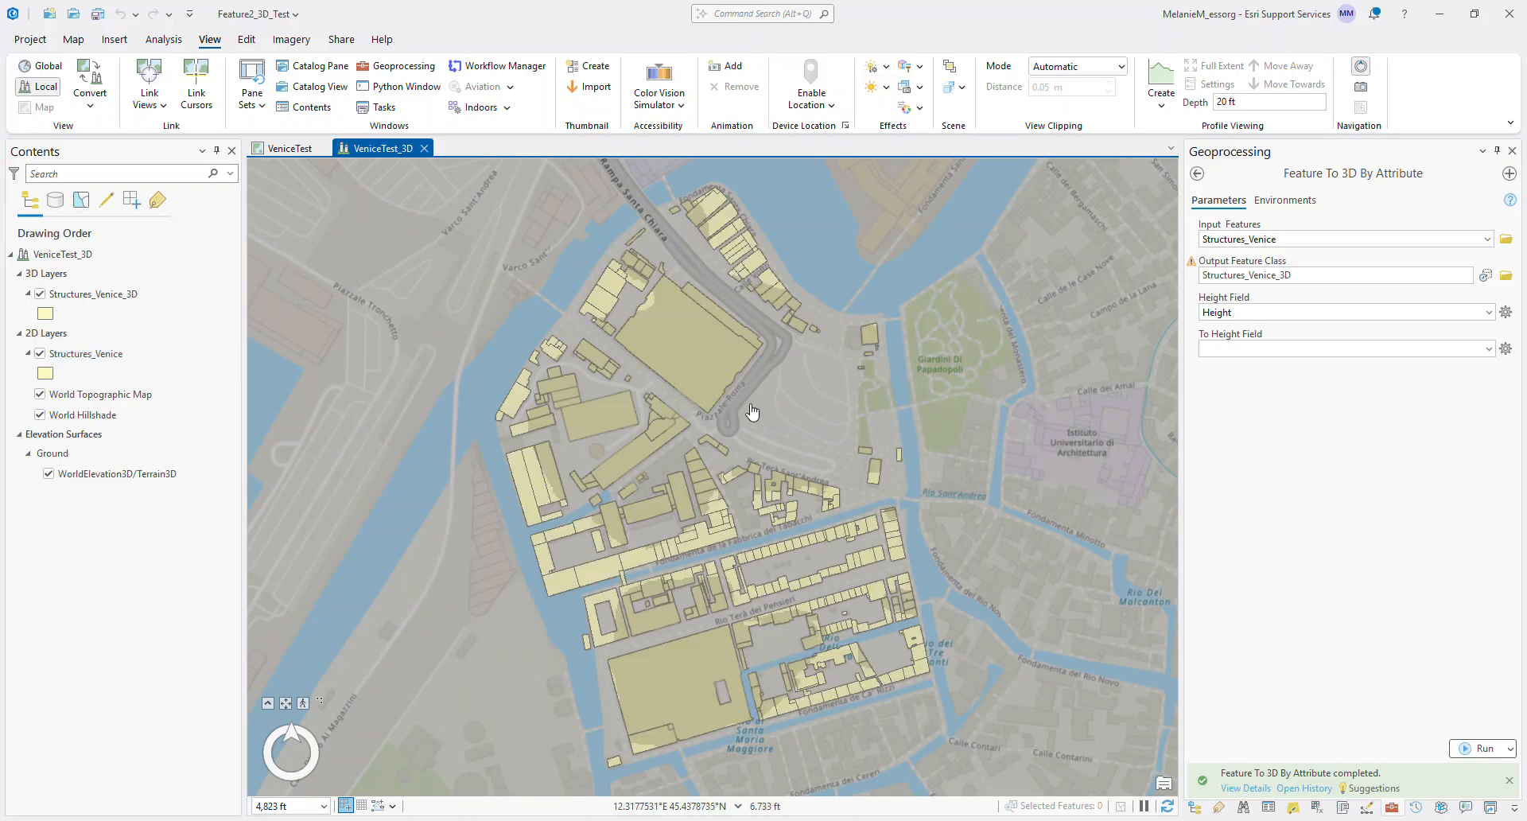
Hide the 2D Structures_Venice layer and inspect the 3D structures in the scene from a tilted view
scroll(792, 464, down, 1)
middle_drag(791, 460, 802, 218)
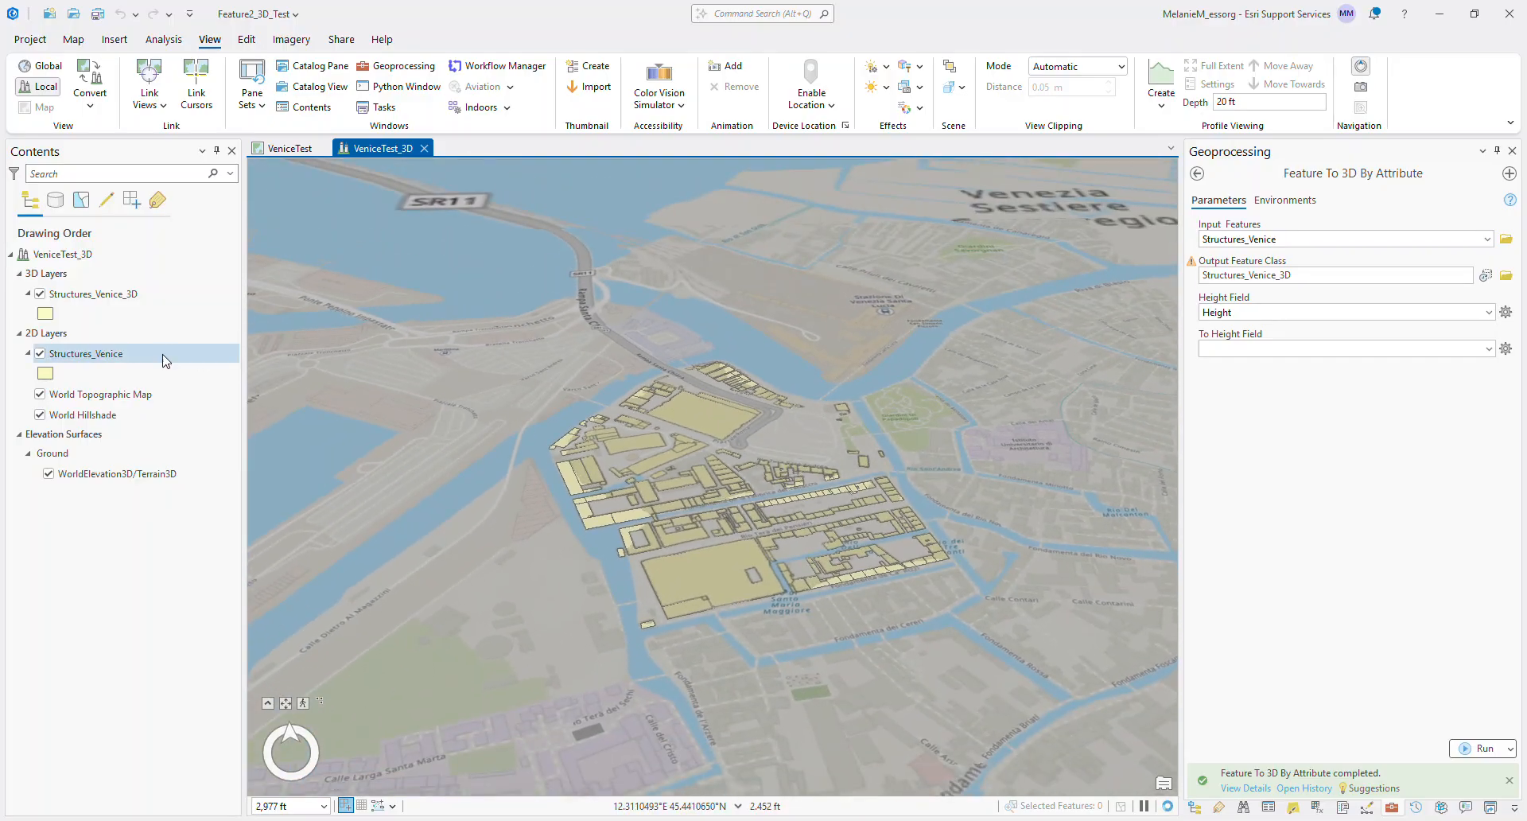
click(44, 356)
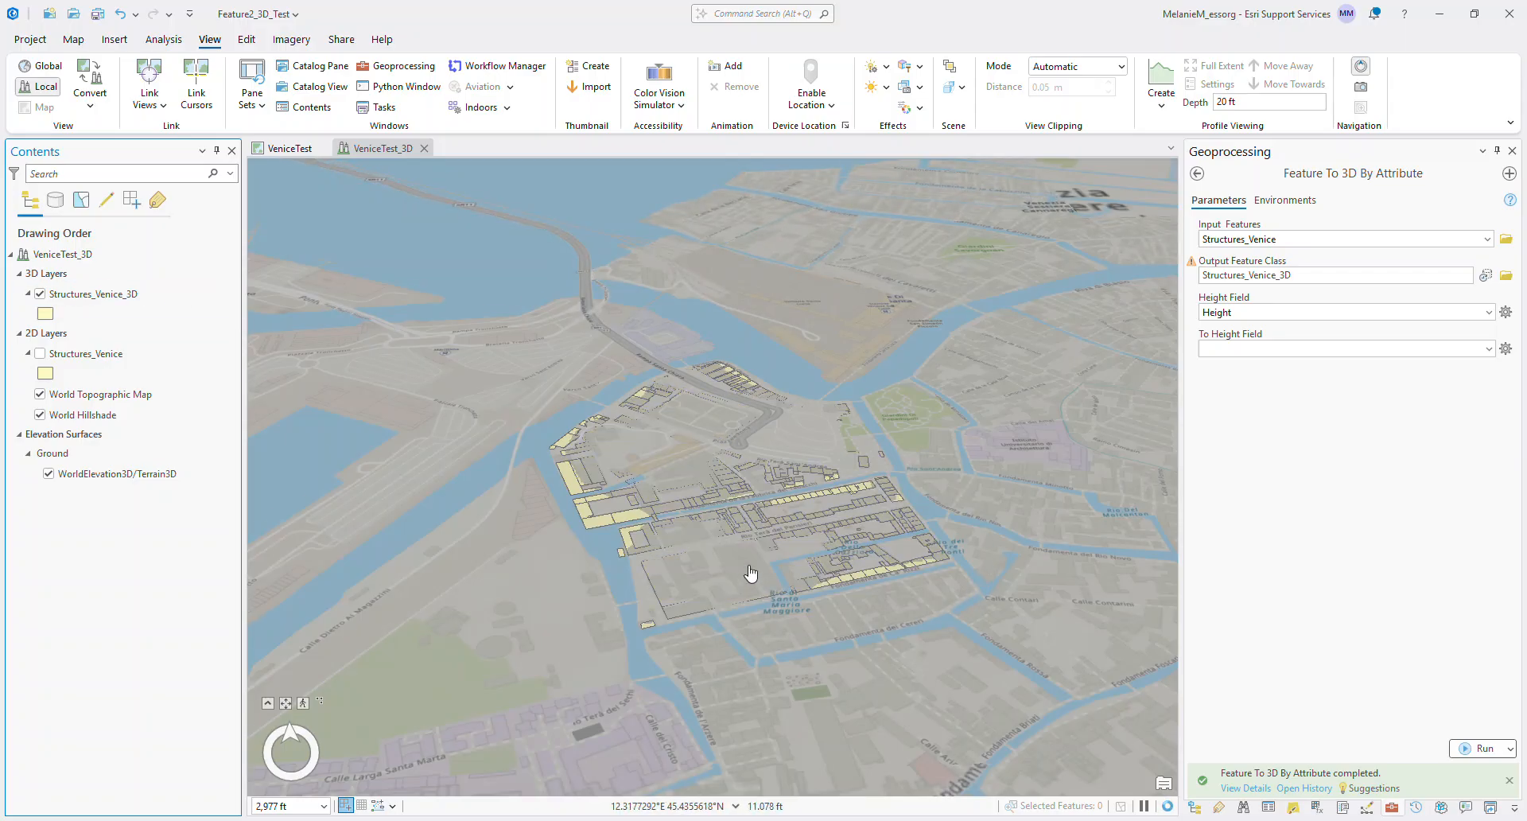
scroll(750, 573, up, 5)
mouse_move(750, 566)
middle_down()
mouse_move(786, 440)
mouse_move(741, 586)
middle_up()
scroll(774, 528, down, 3)
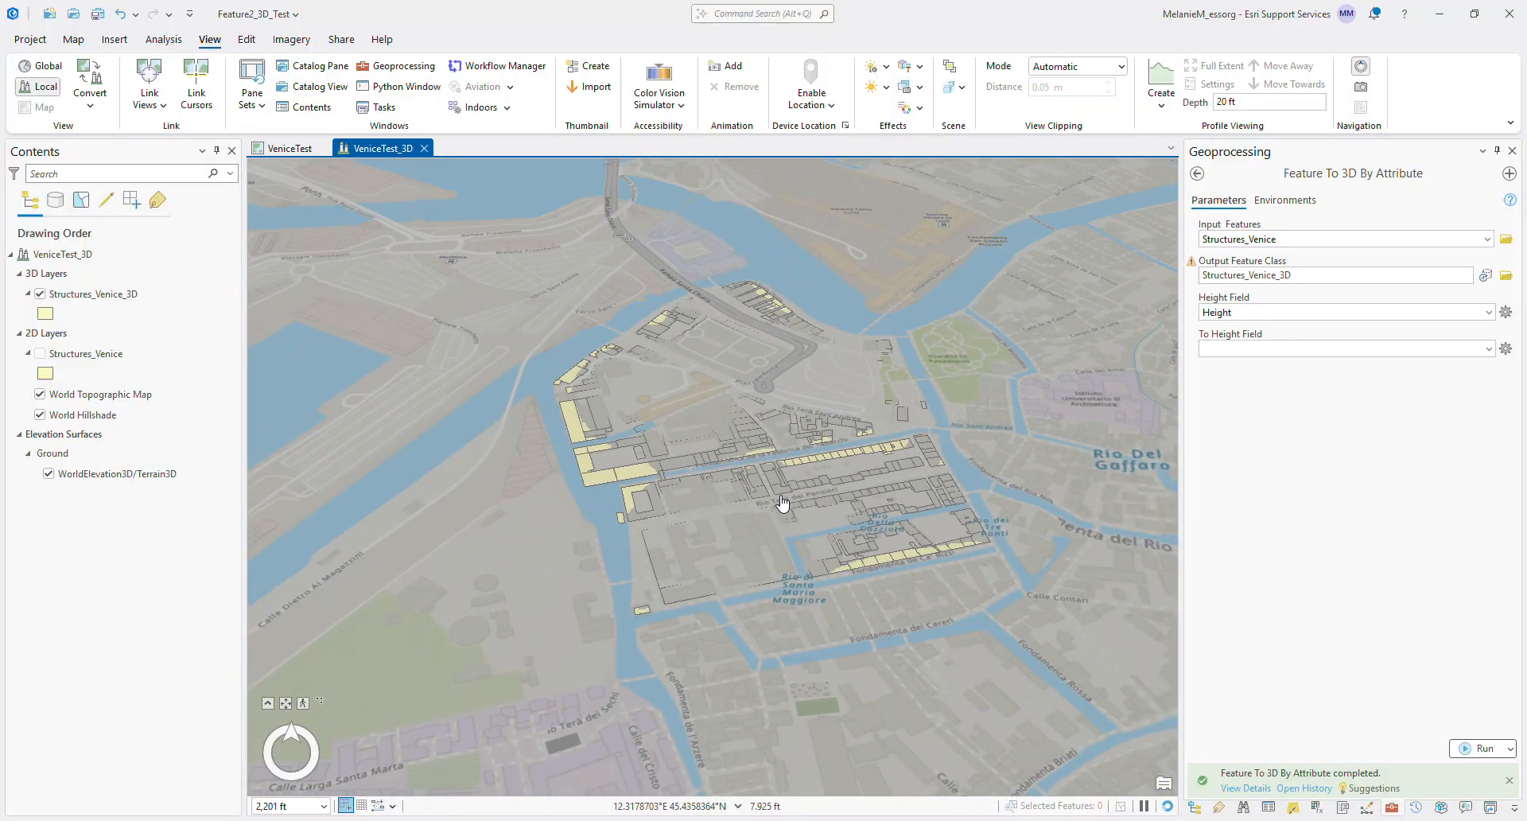
middle_drag(780, 485, 778, 509)
Set the Structures_Venice_3D layer's features to be elevated relative to the scene and apply the change
click(147, 295)
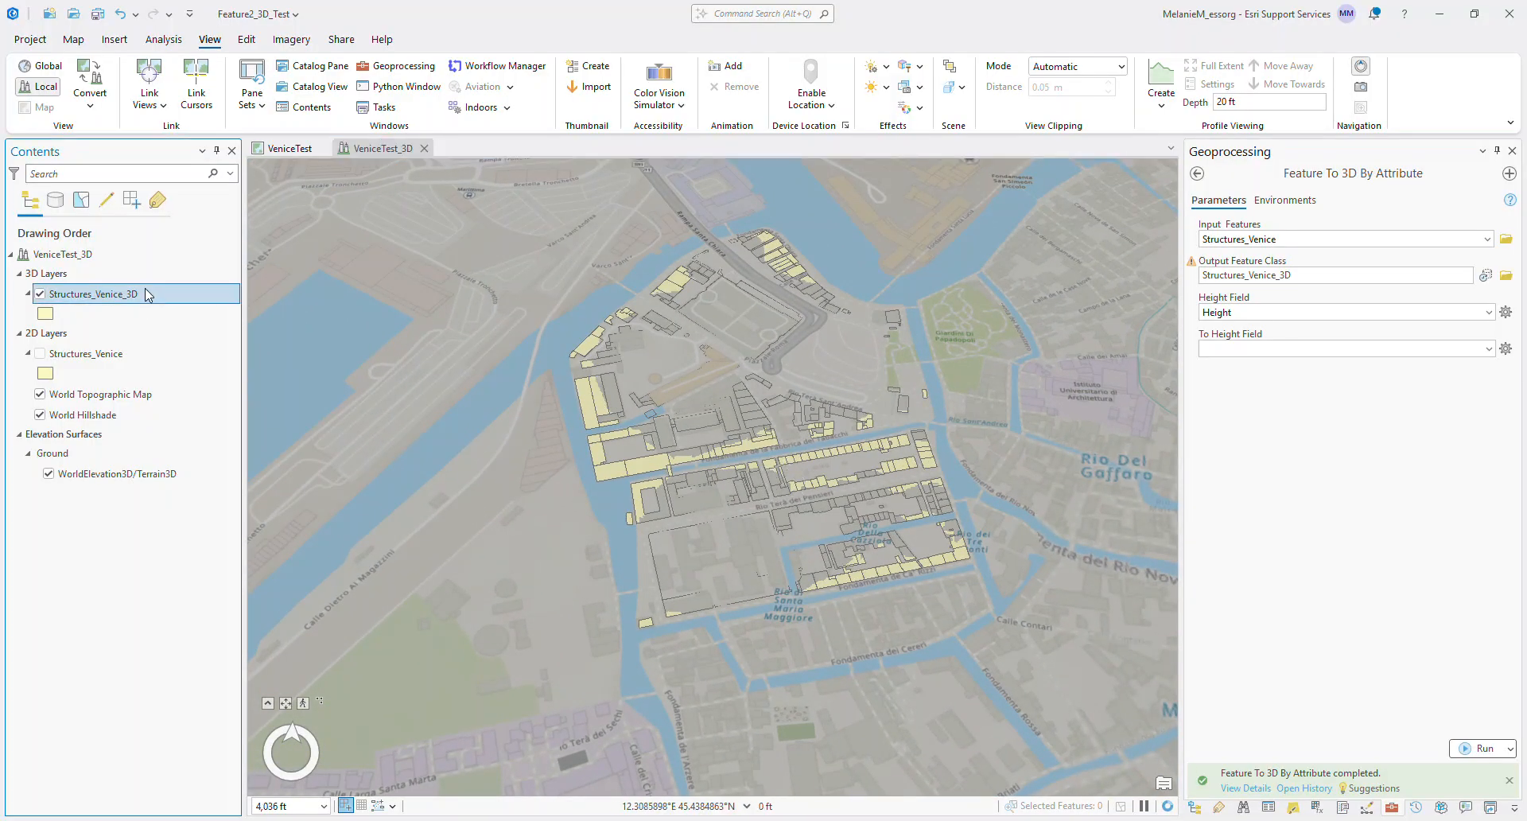
right_click(147, 294)
click(211, 694)
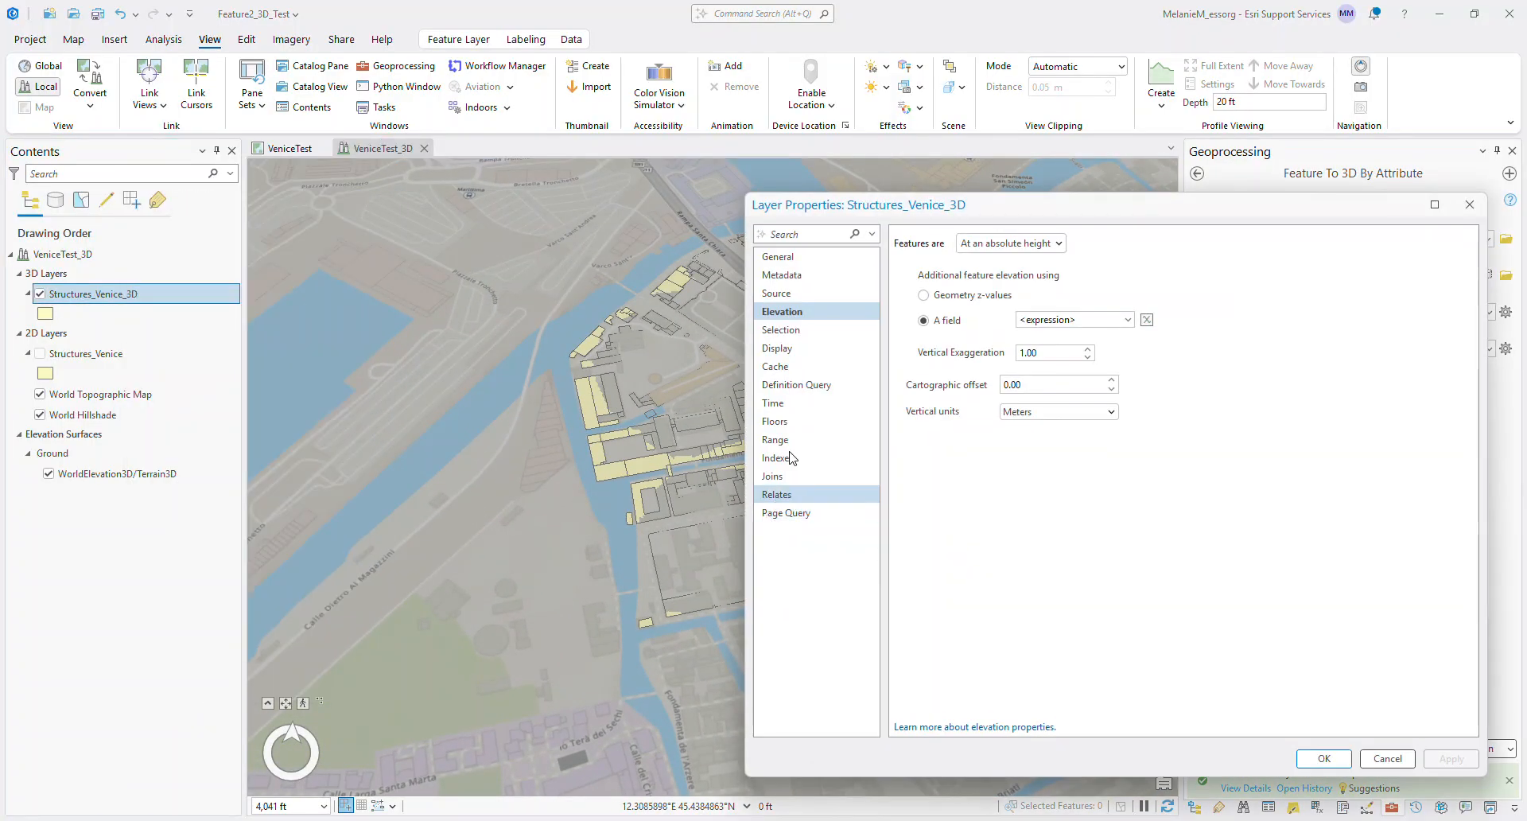
click(1034, 243)
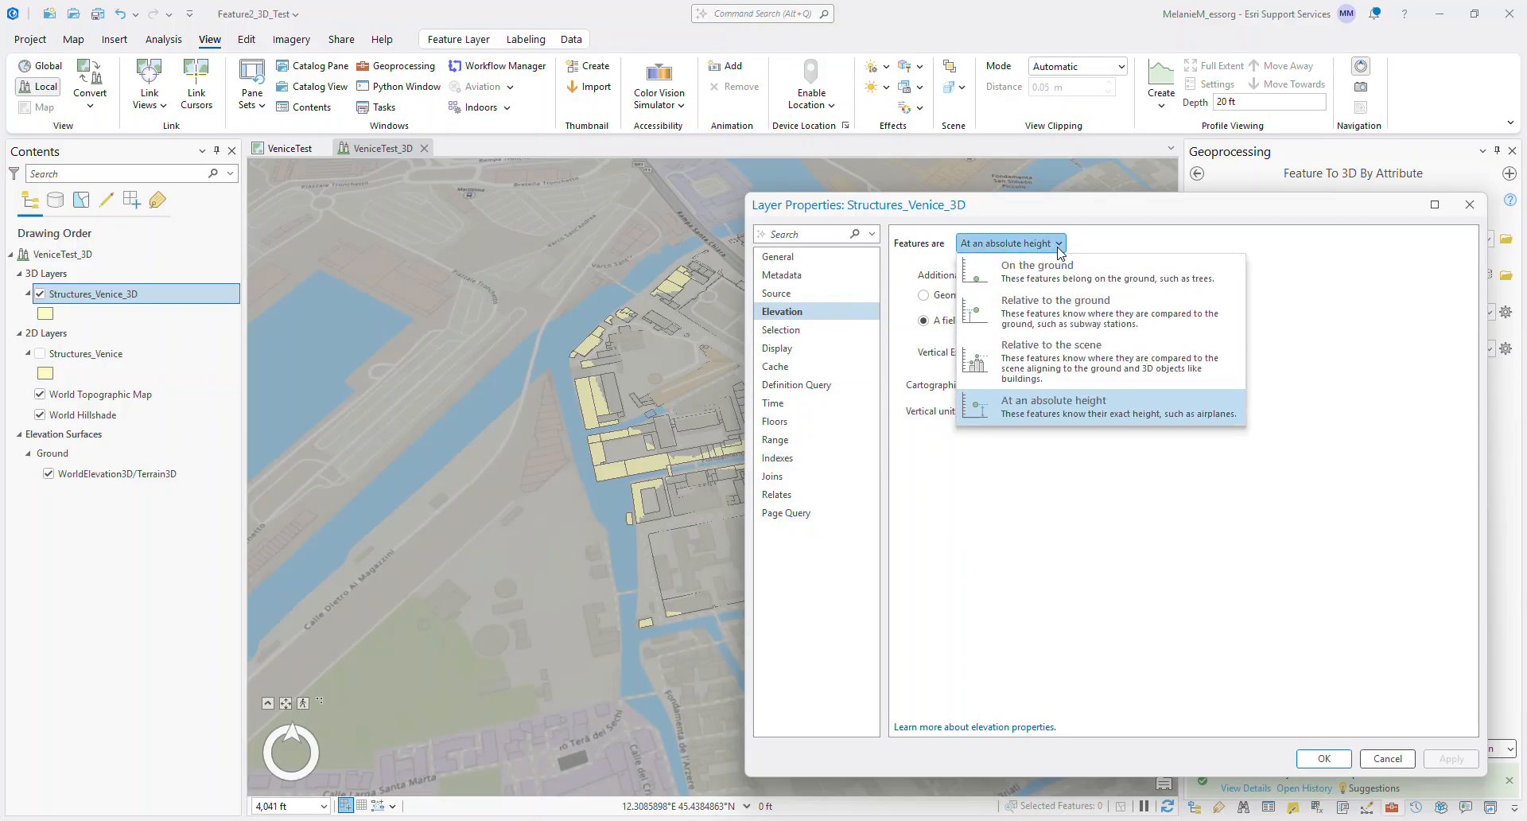
click(1066, 372)
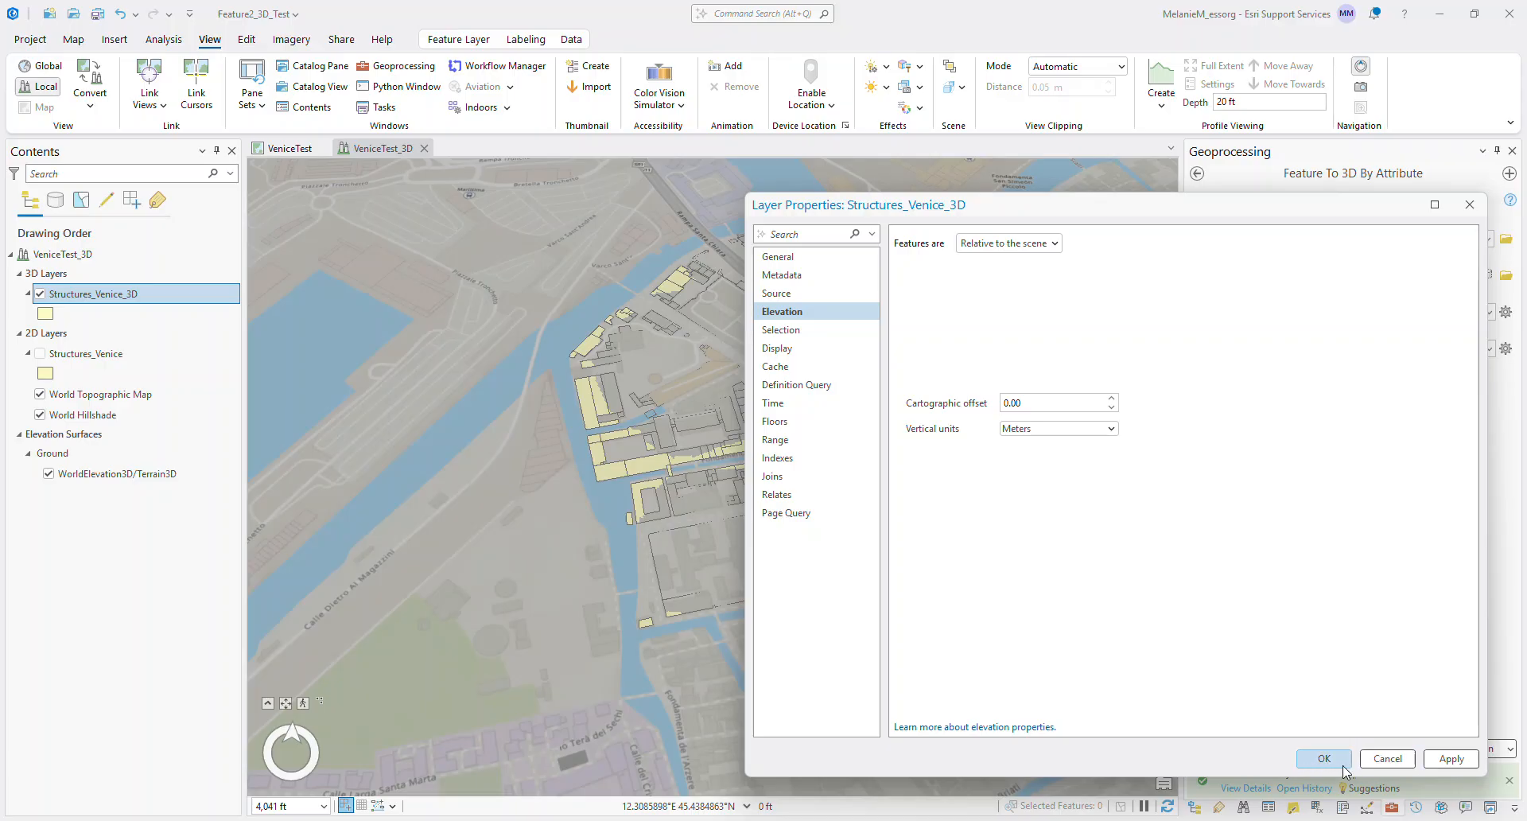
click(1452, 758)
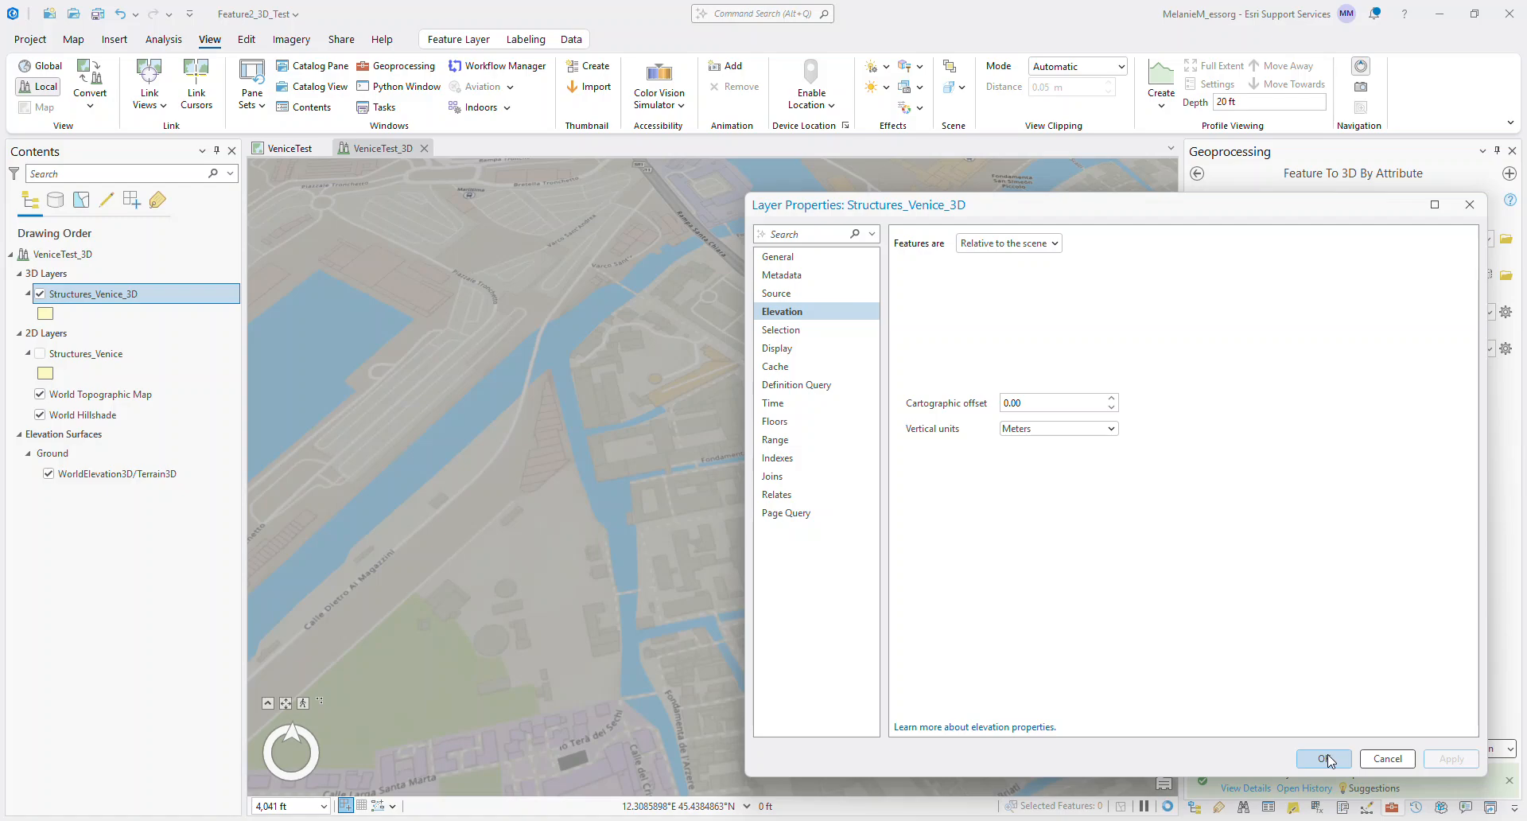
Close the layer properties with the elevation setting accepted and inspect the Structures_Venice_3D buildings from a tilted view
drag(1042, 217, 1050, 94)
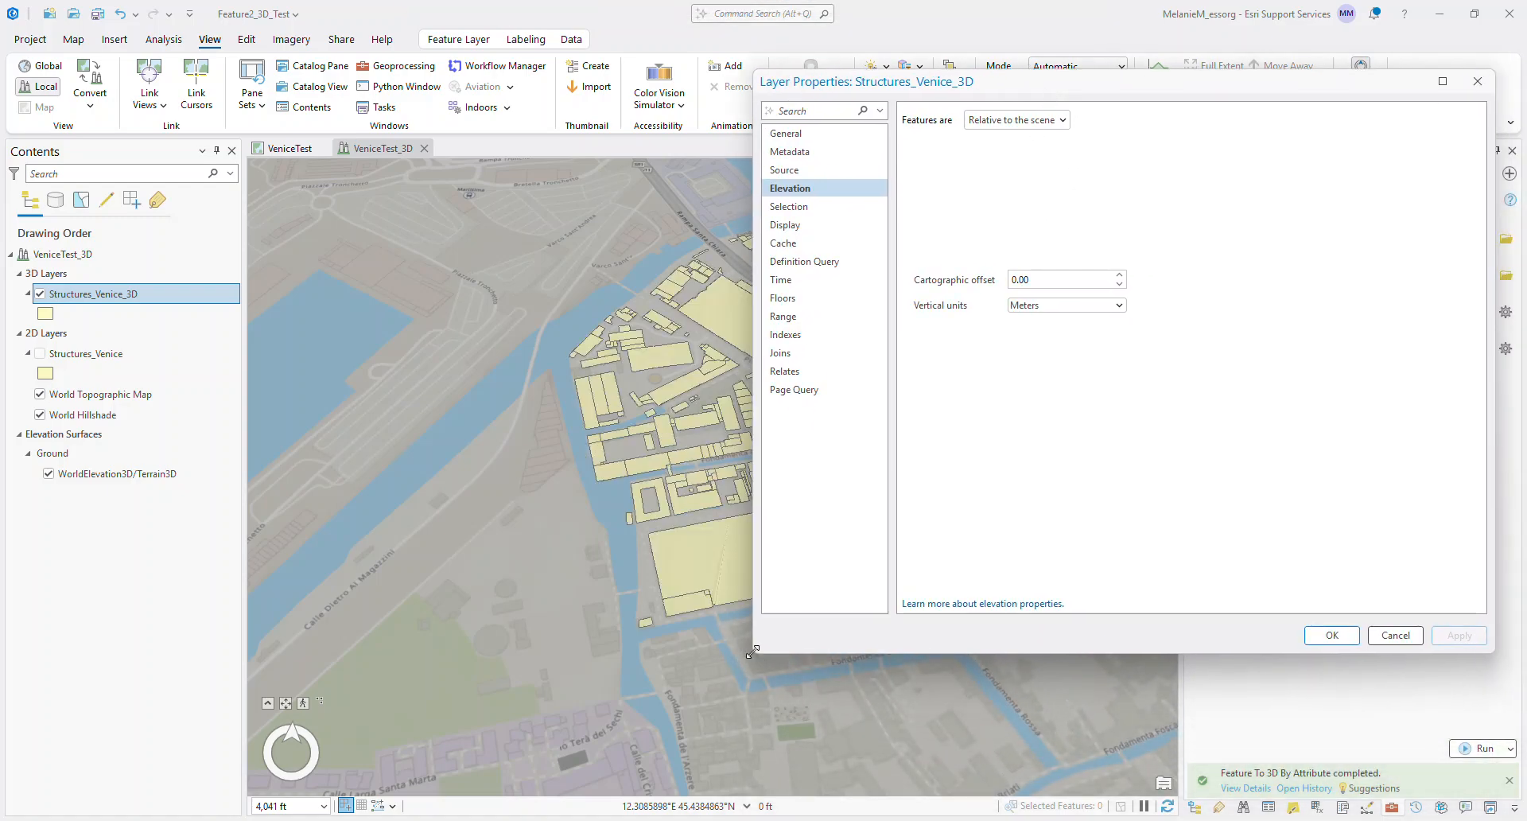
drag(752, 651, 897, 557)
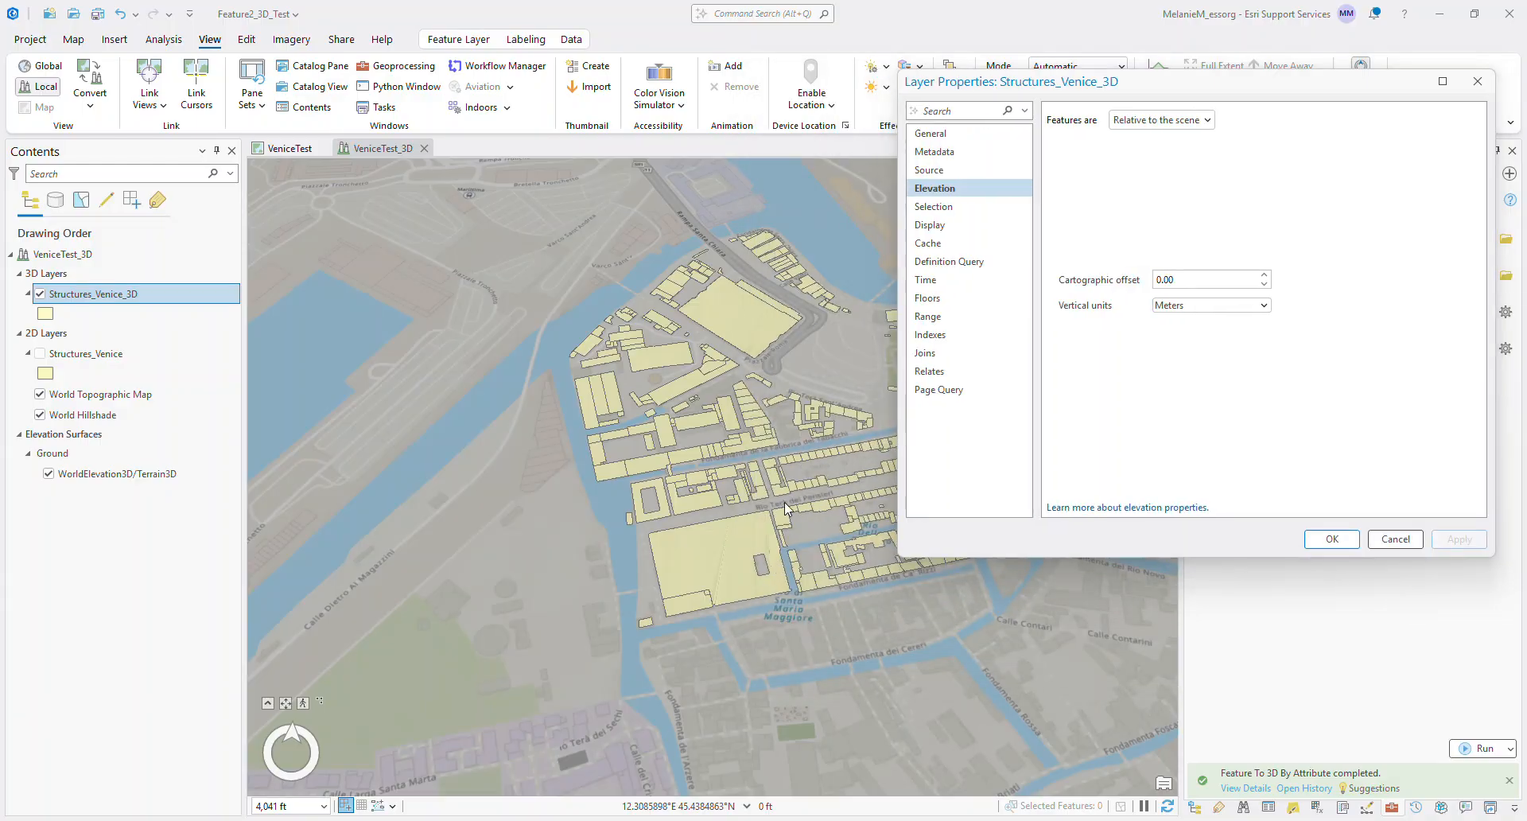
click(1332, 538)
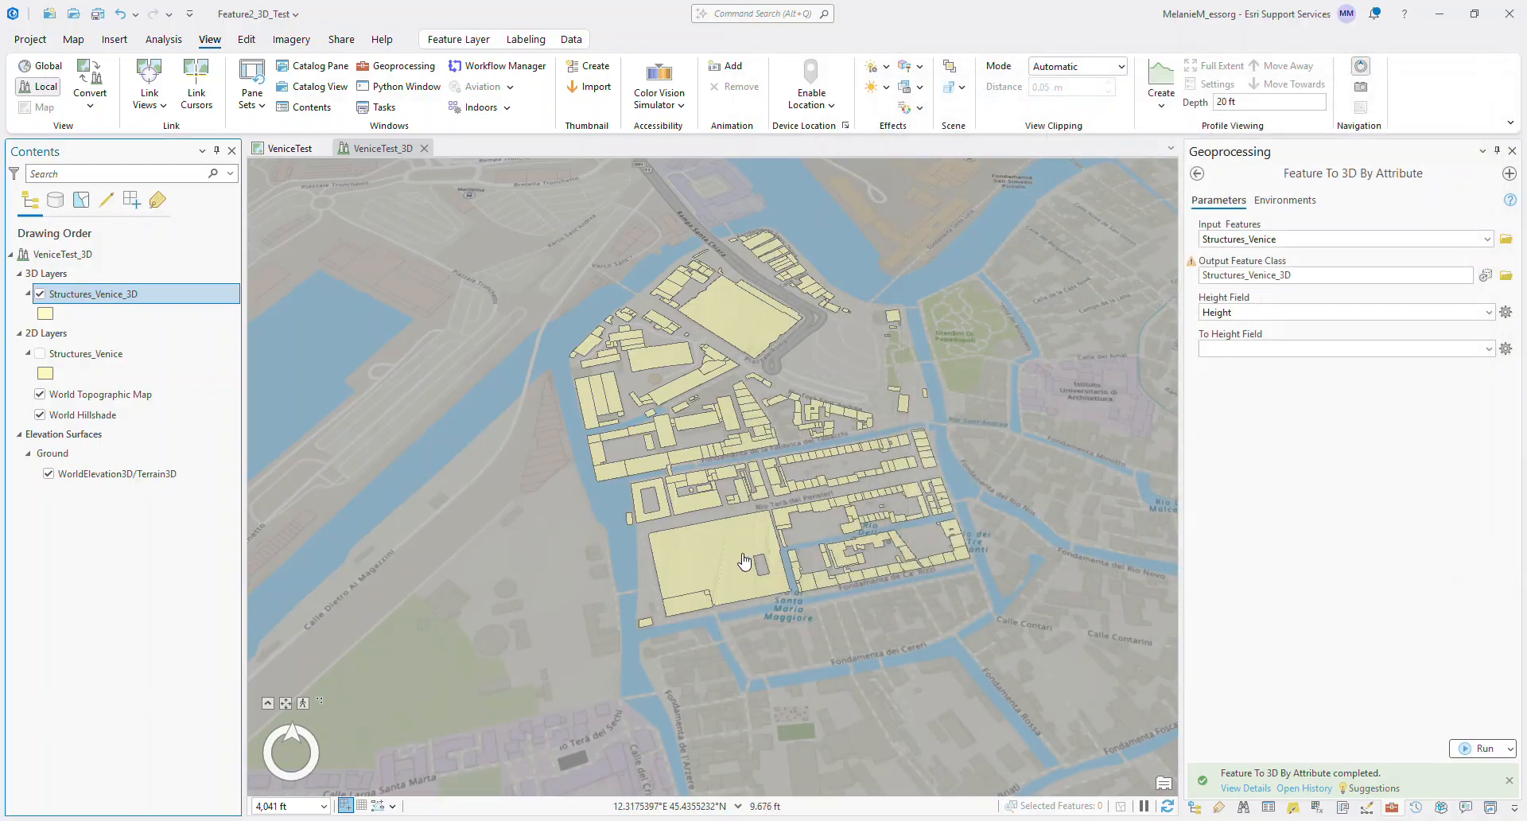
scroll(750, 559, up, 3)
scroll(756, 552, up, 3)
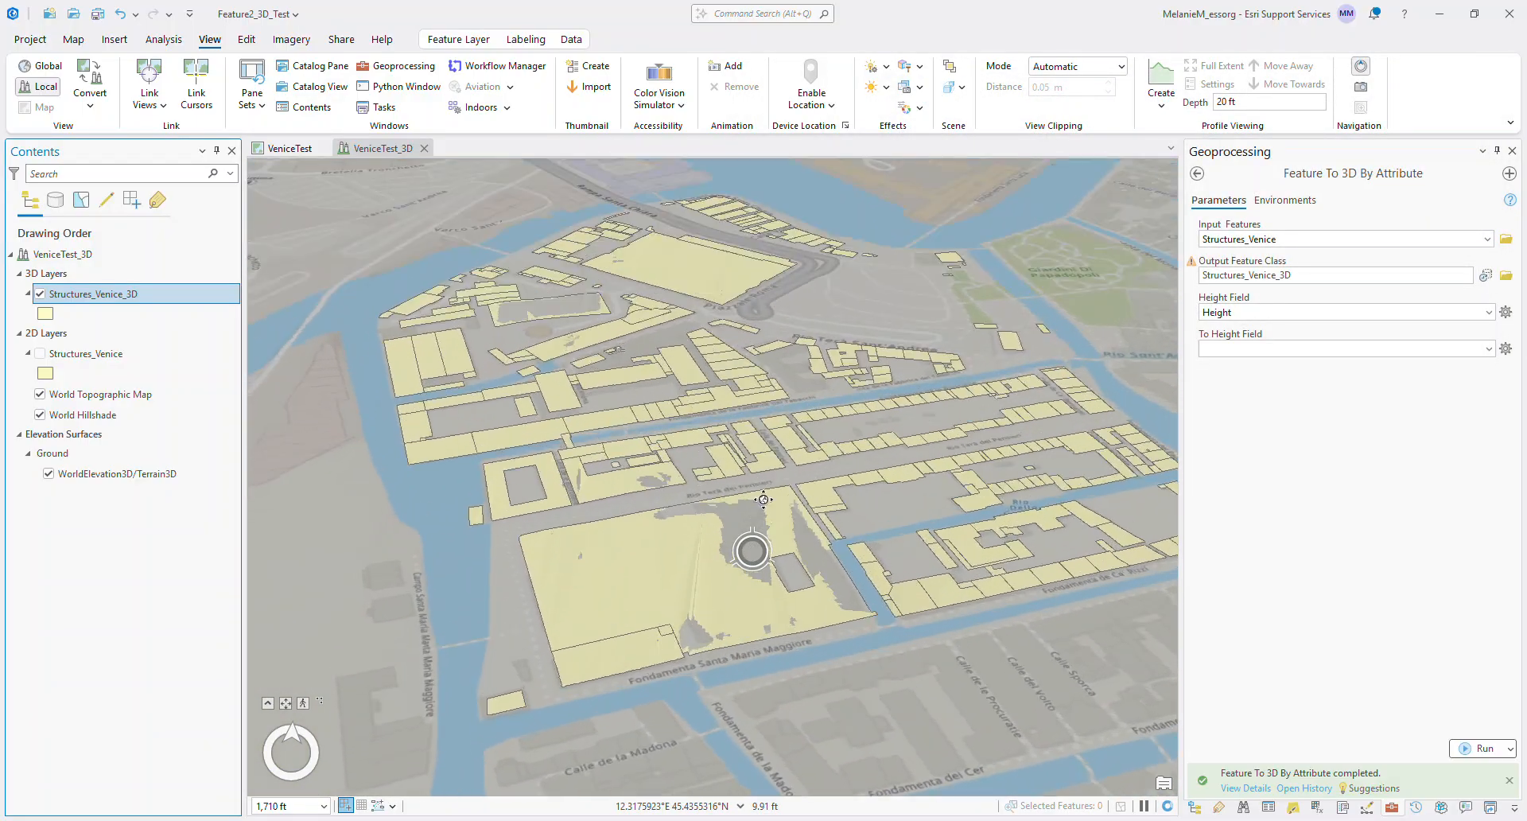
scroll(765, 521, down, 3)
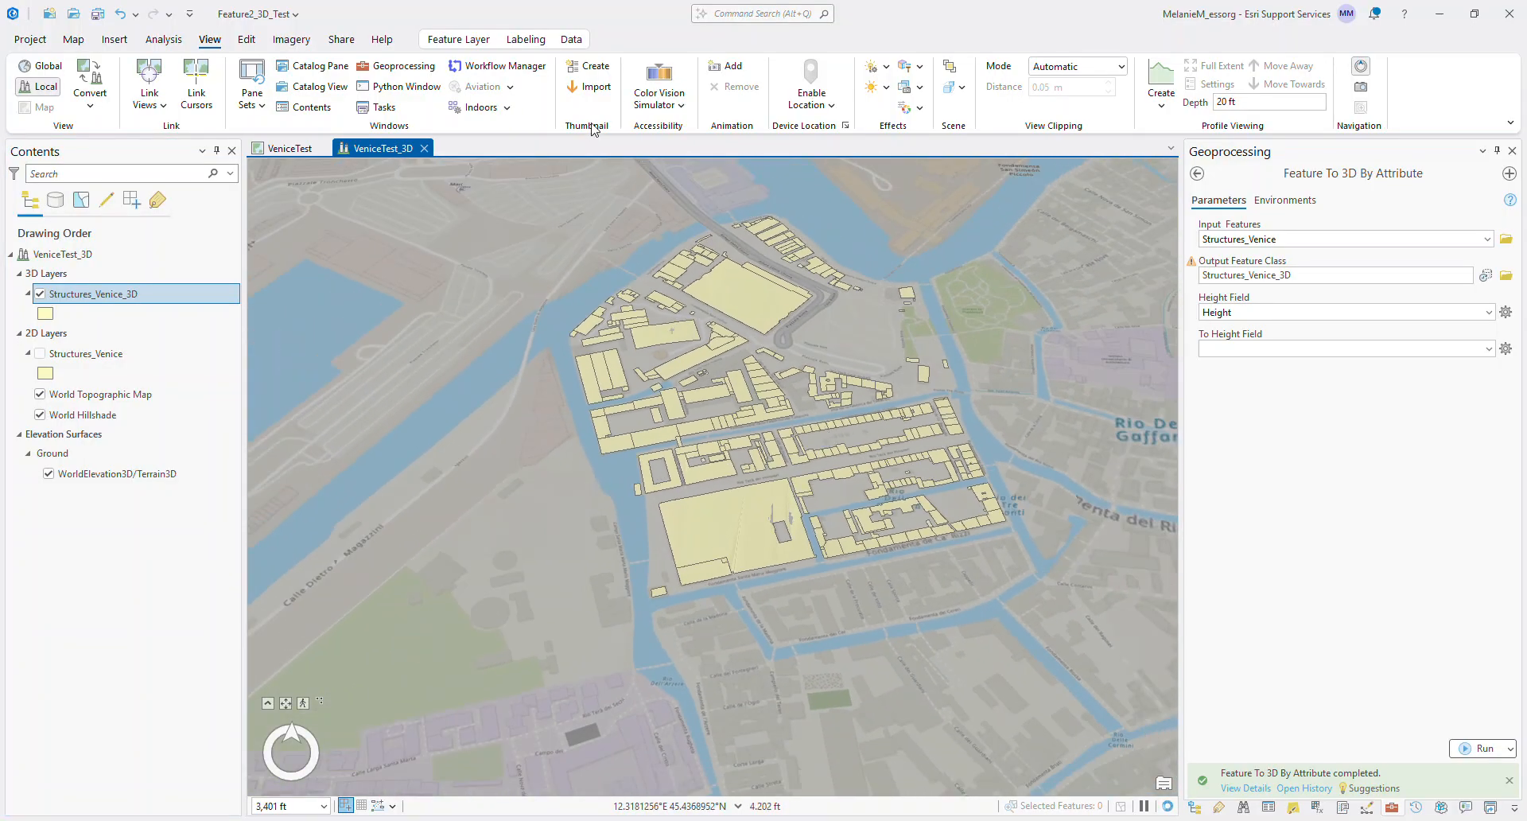
Extrude the Structures_Venice_3D layer by its Height field and inspect the extruded buildings from several angles
click(476, 41)
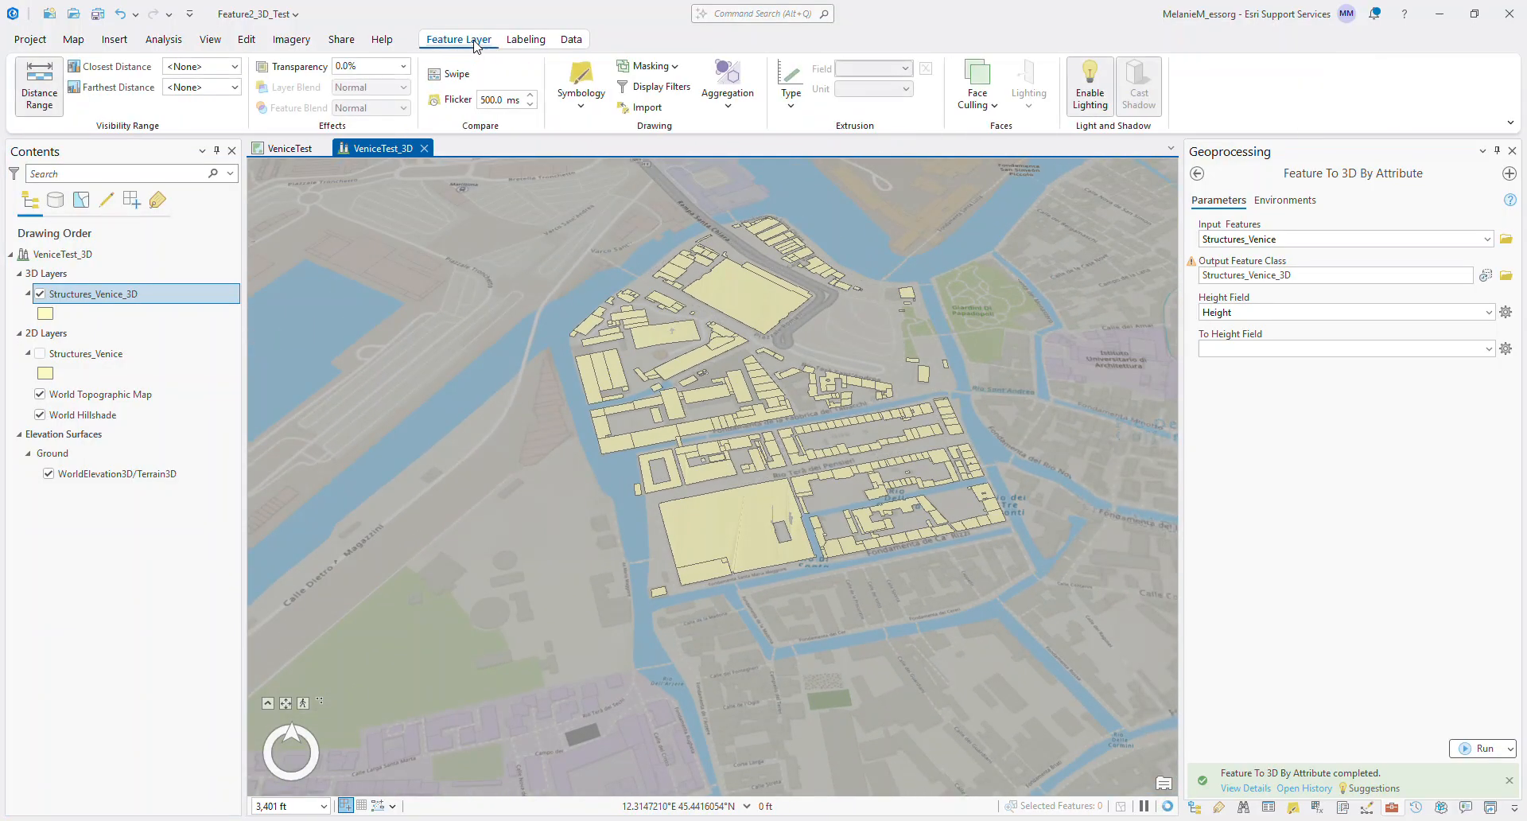
click(797, 108)
click(962, 300)
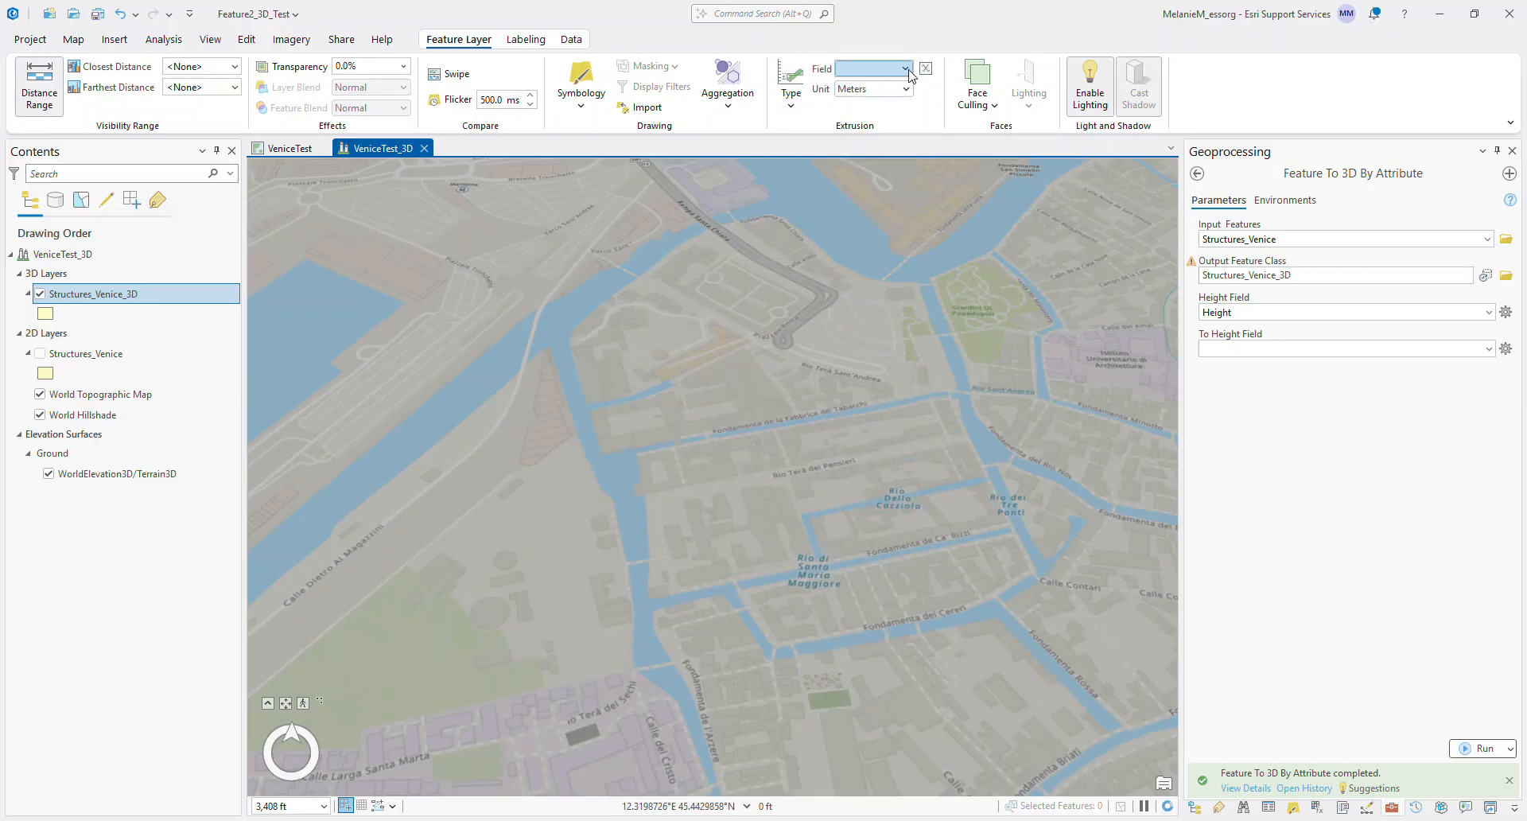
click(907, 69)
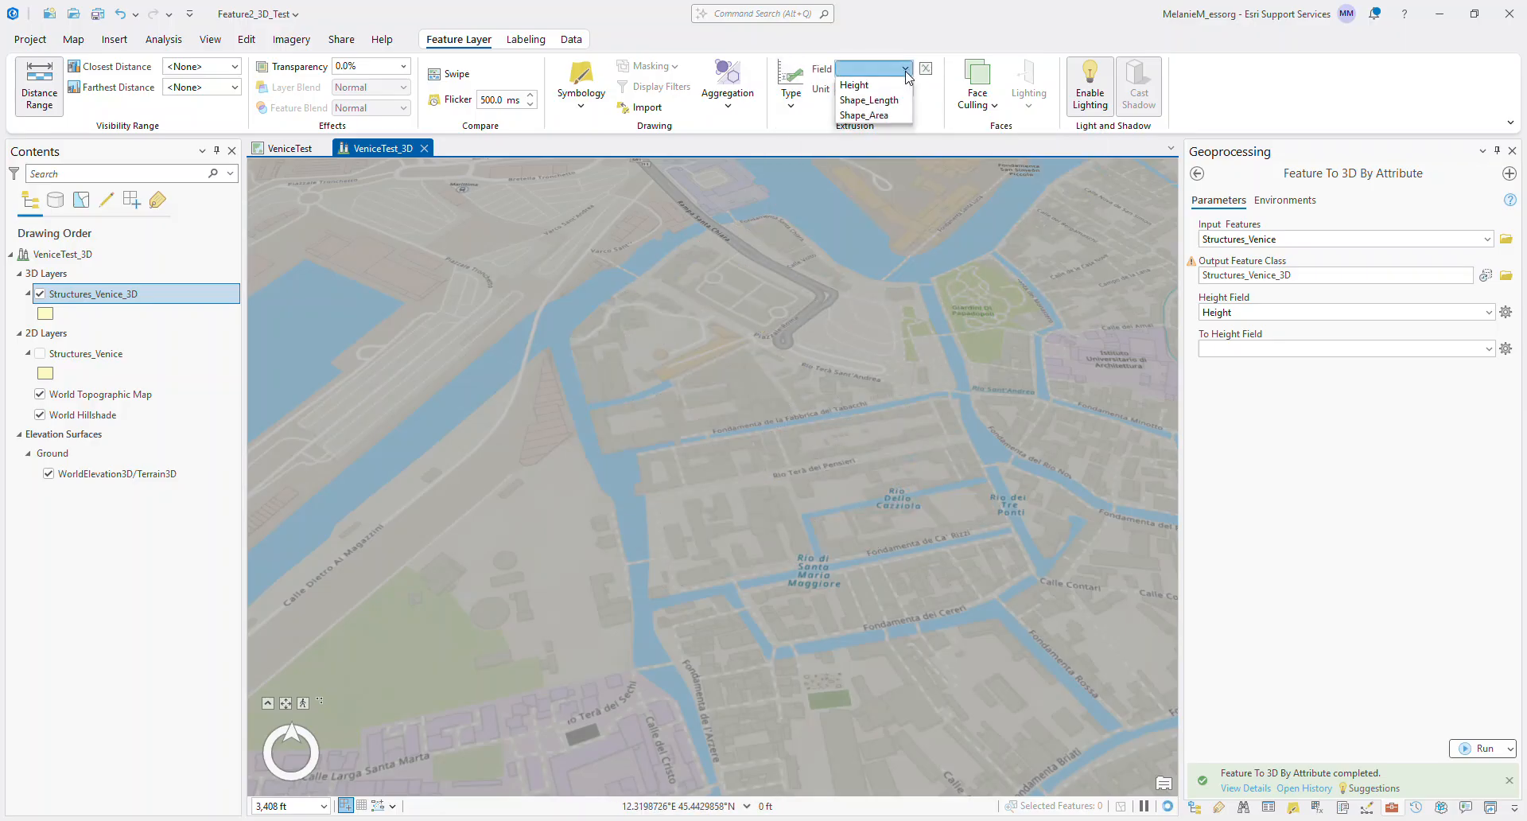
click(855, 85)
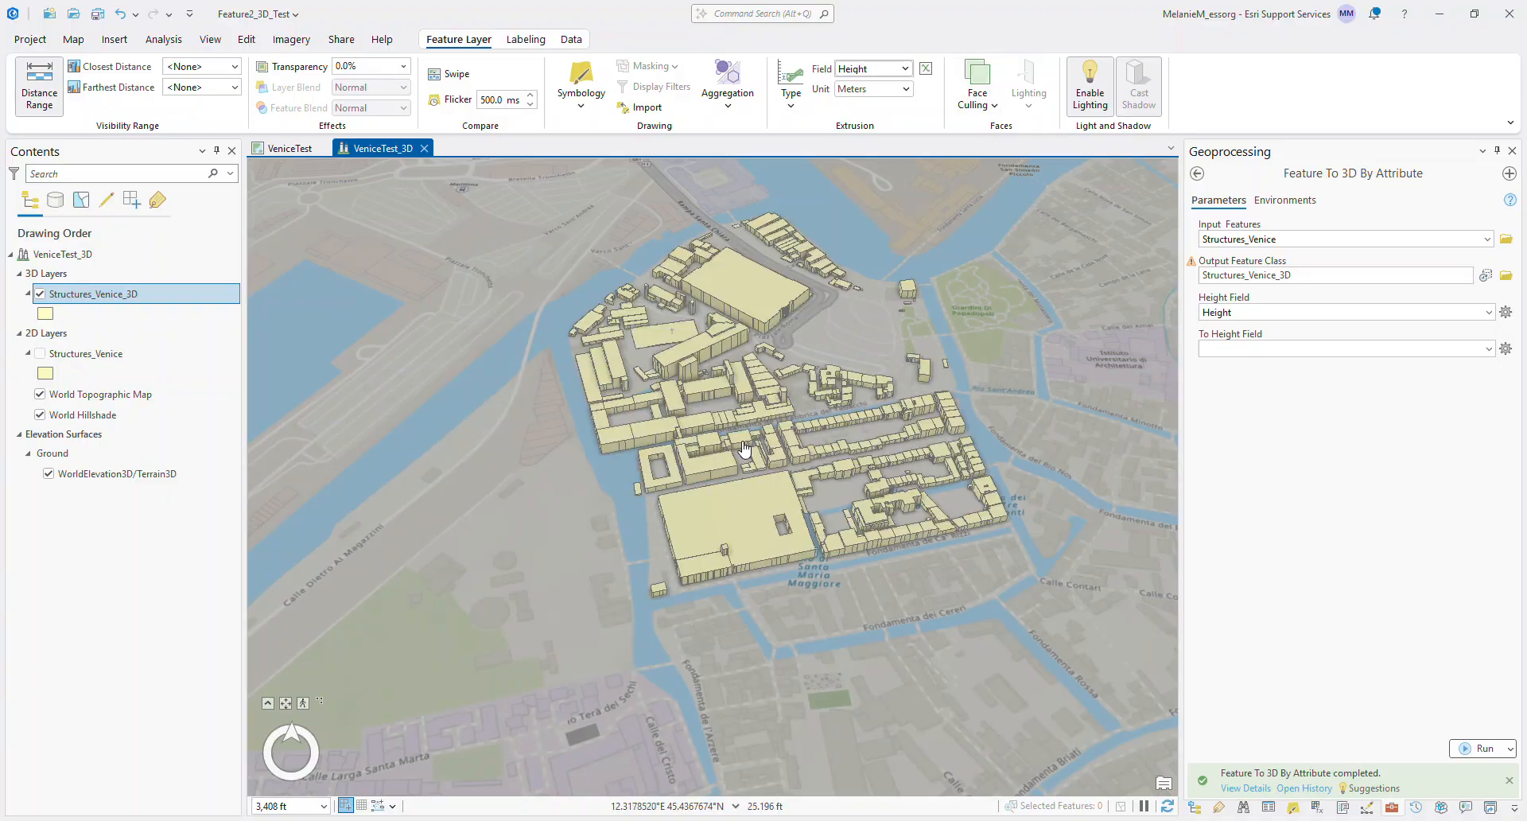
scroll(745, 450, up, 5)
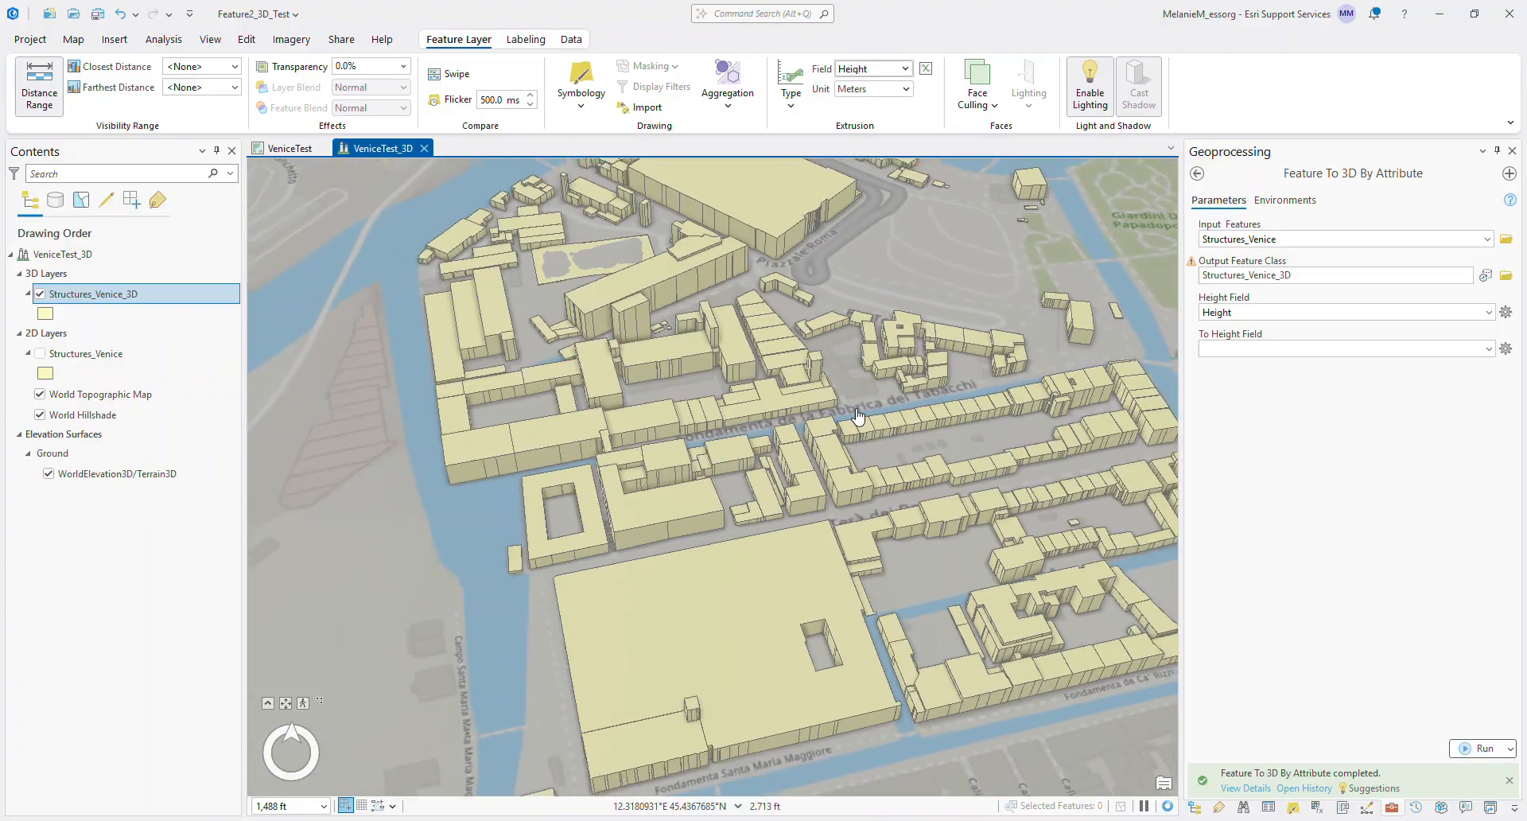
middle_drag(857, 413, 721, 300)
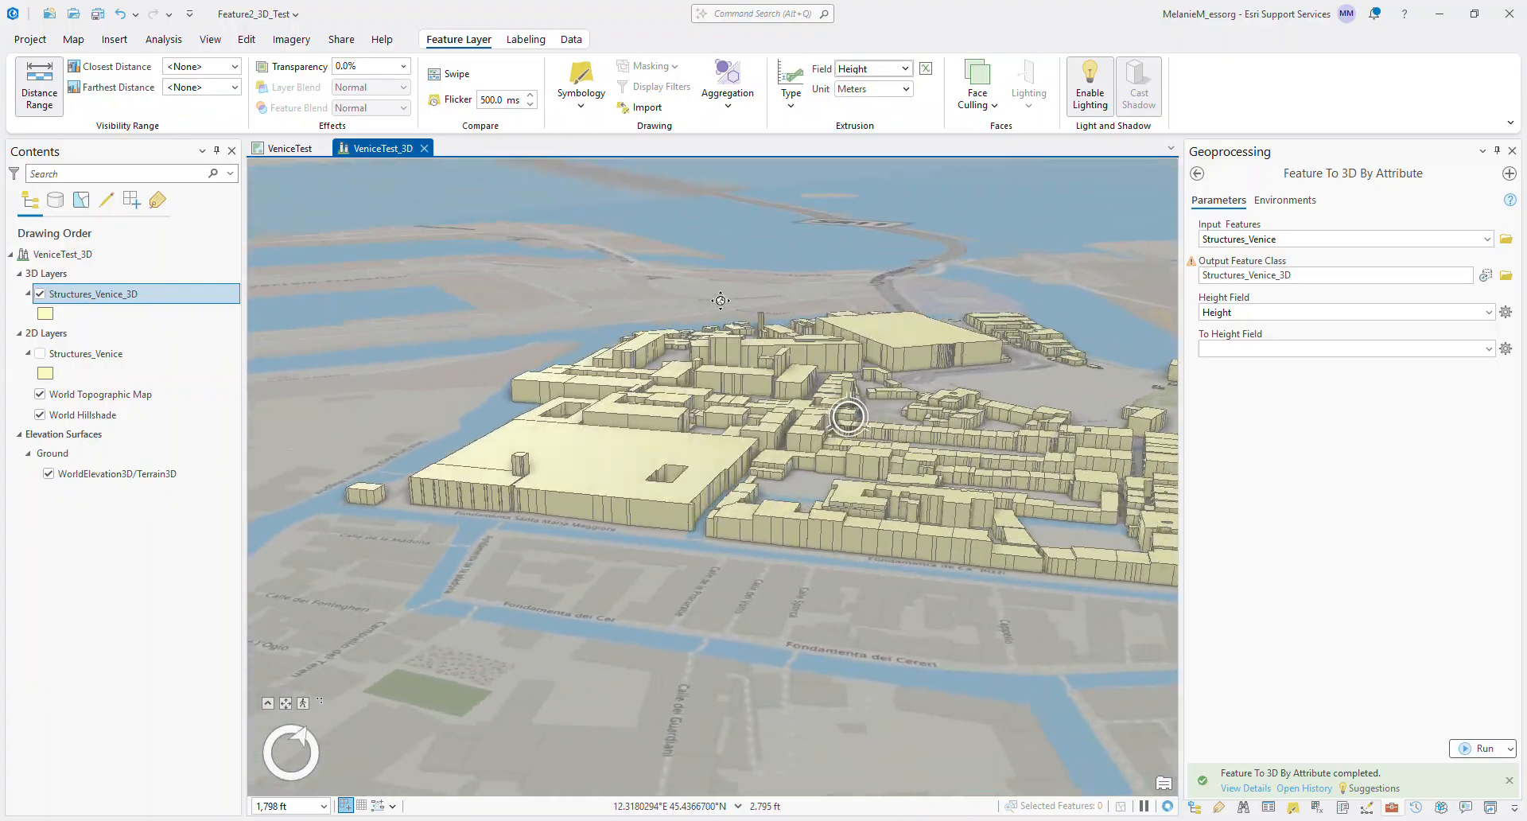
scroll(764, 398, up, 5)
drag(1021, 530, 724, 518)
scroll(789, 508, up, 2)
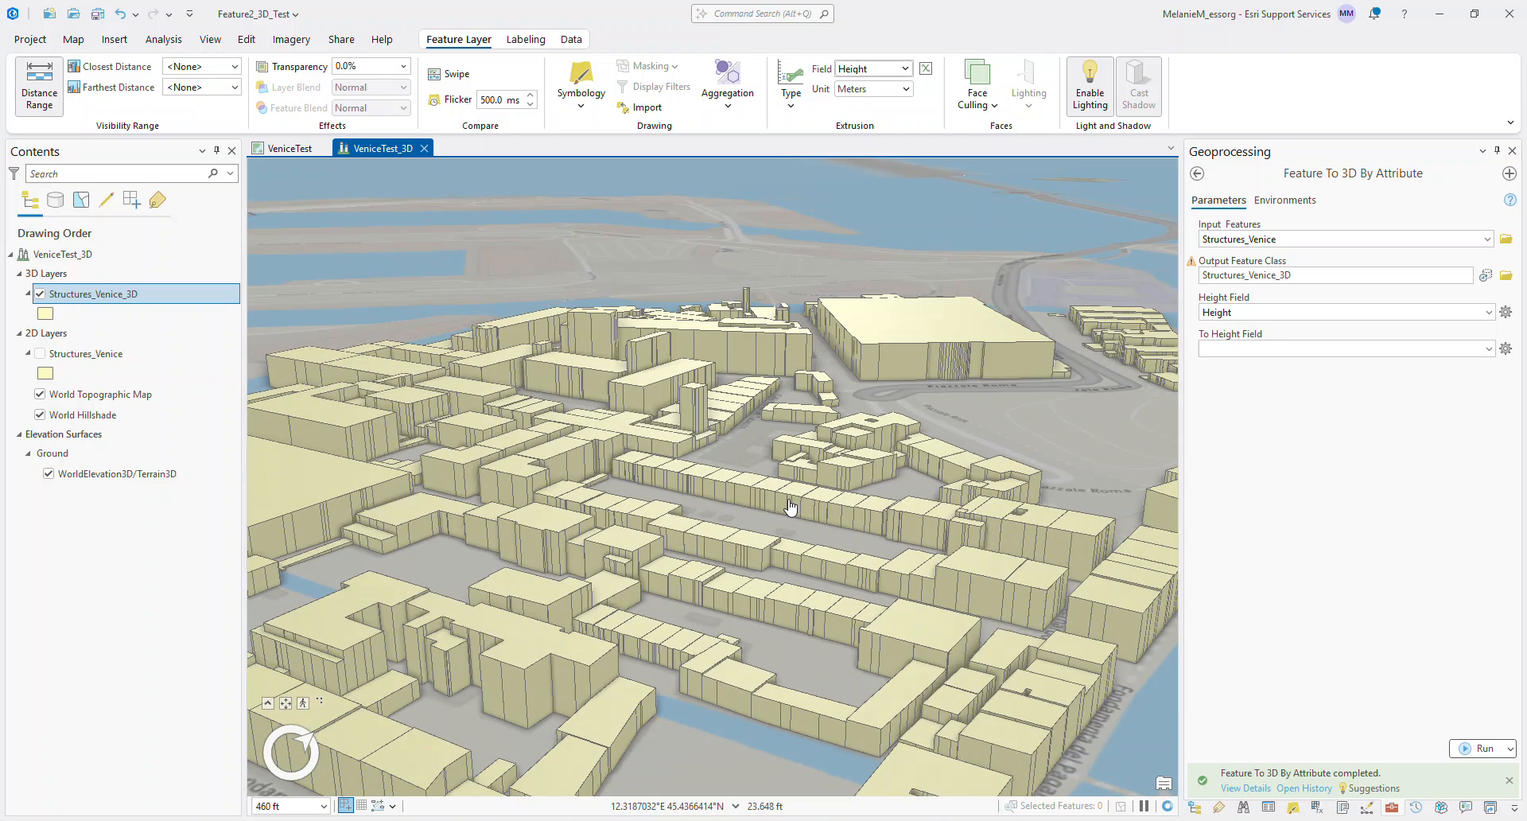
middle_drag(790, 508, 588, 496)
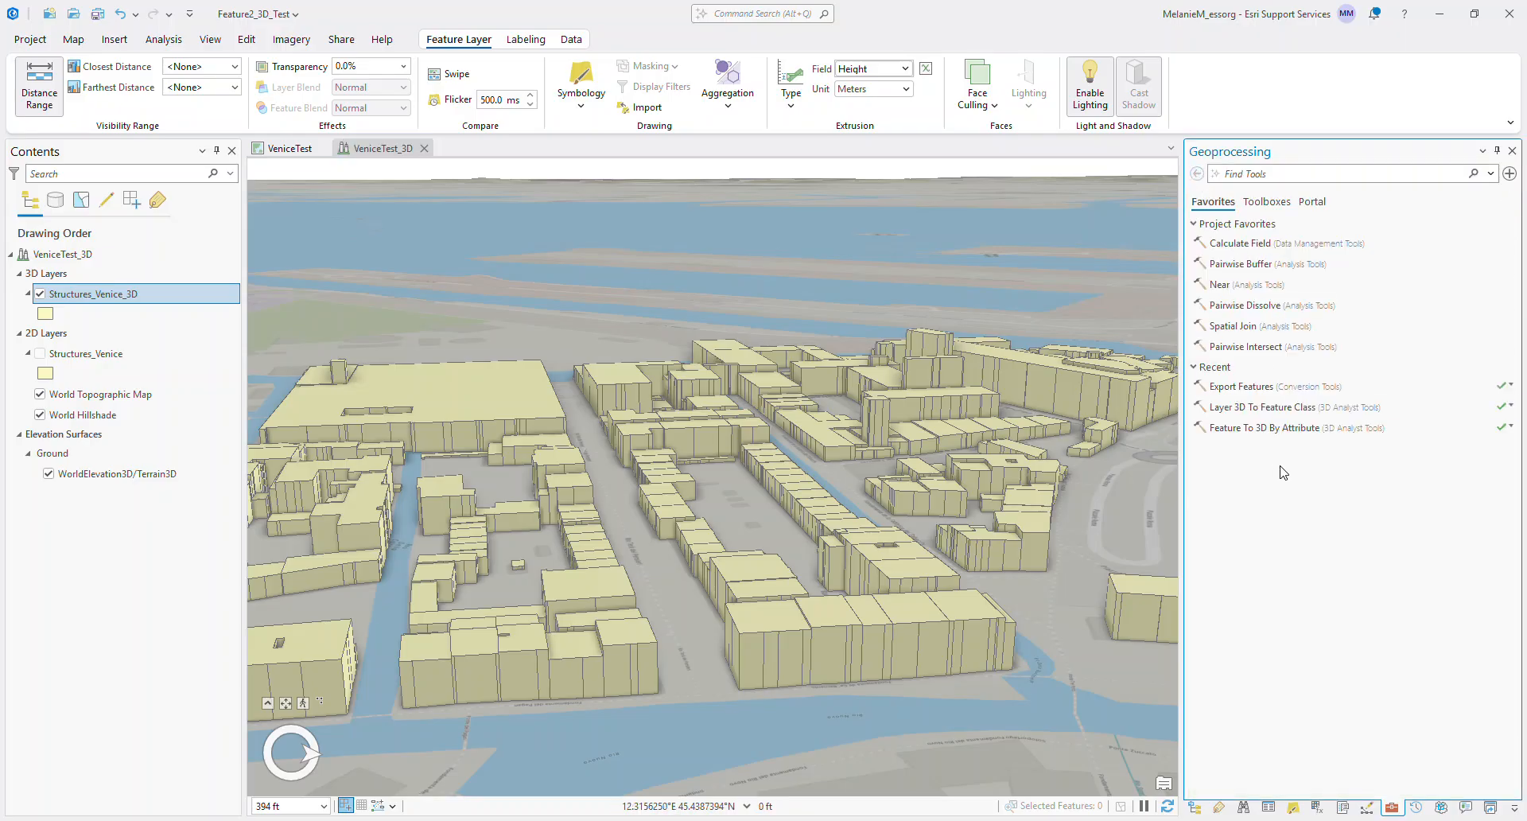
Open the Layer 3D To Feature Class tool and choose Structures_Venice_3D as the input feature layer
click(1196, 808)
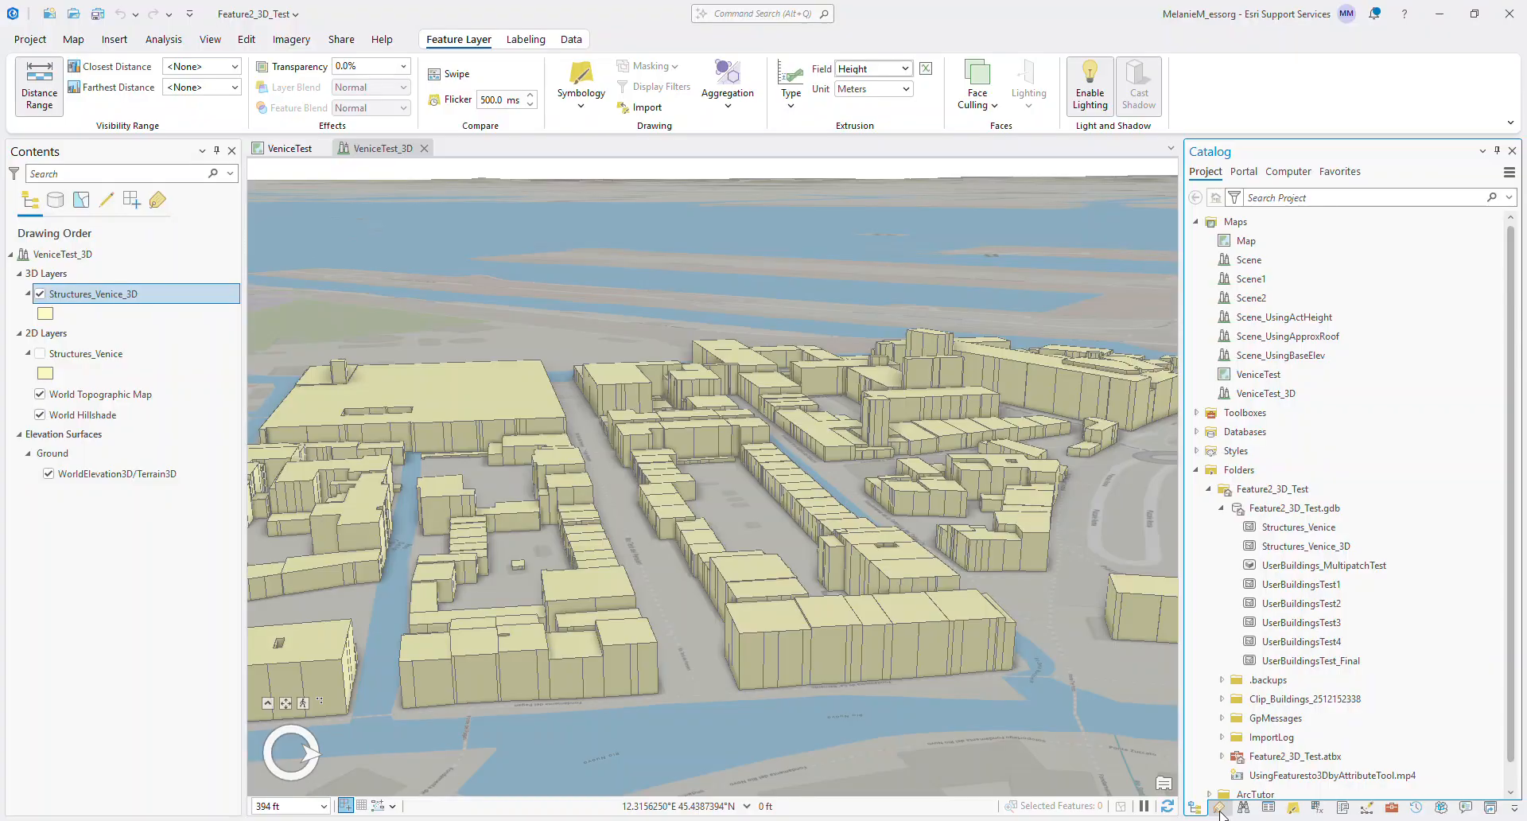
click(1259, 808)
click(1392, 808)
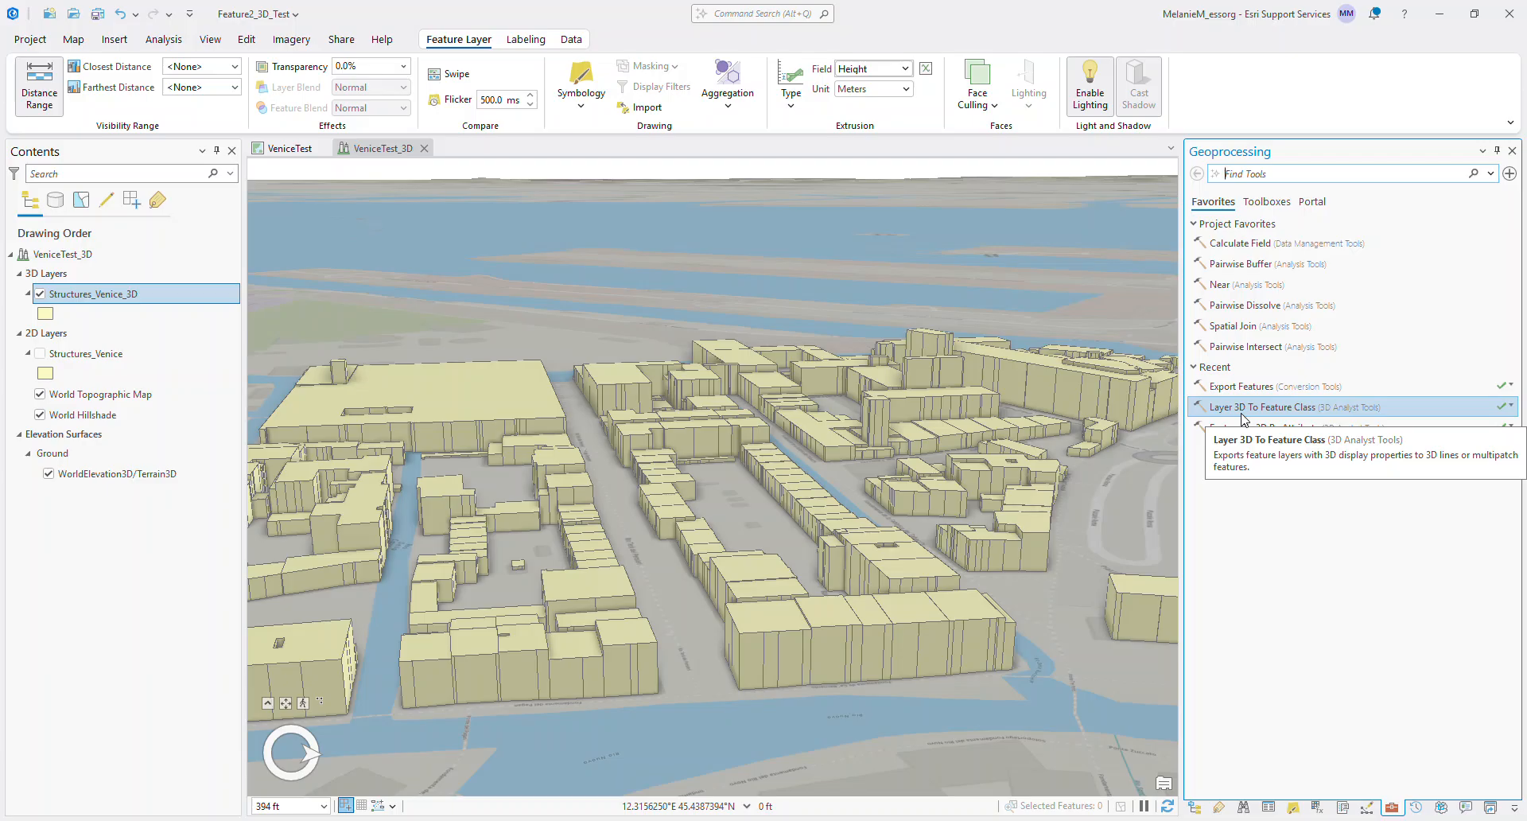
click(1286, 412)
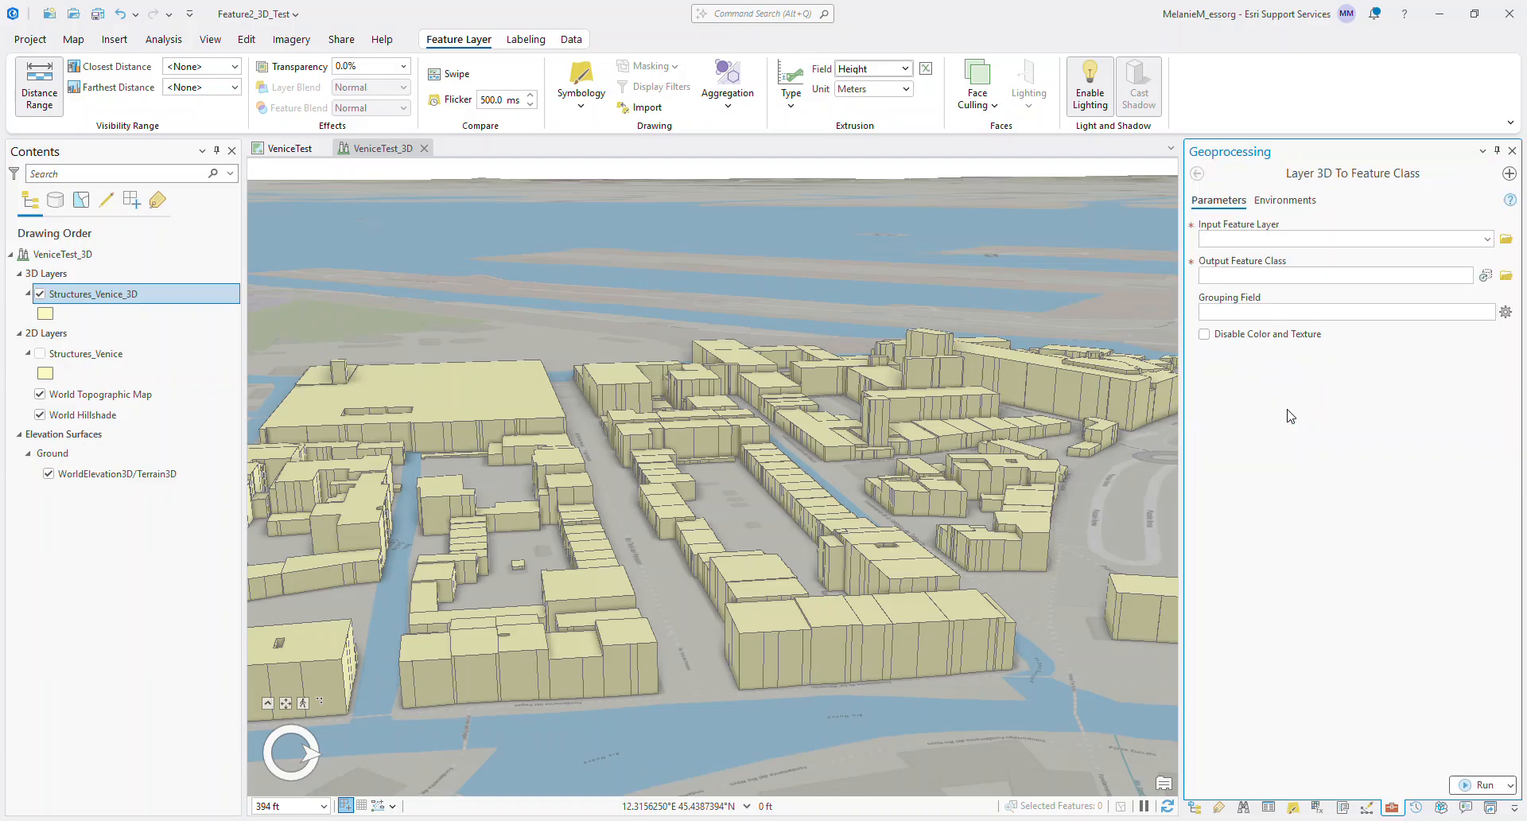
click(1486, 239)
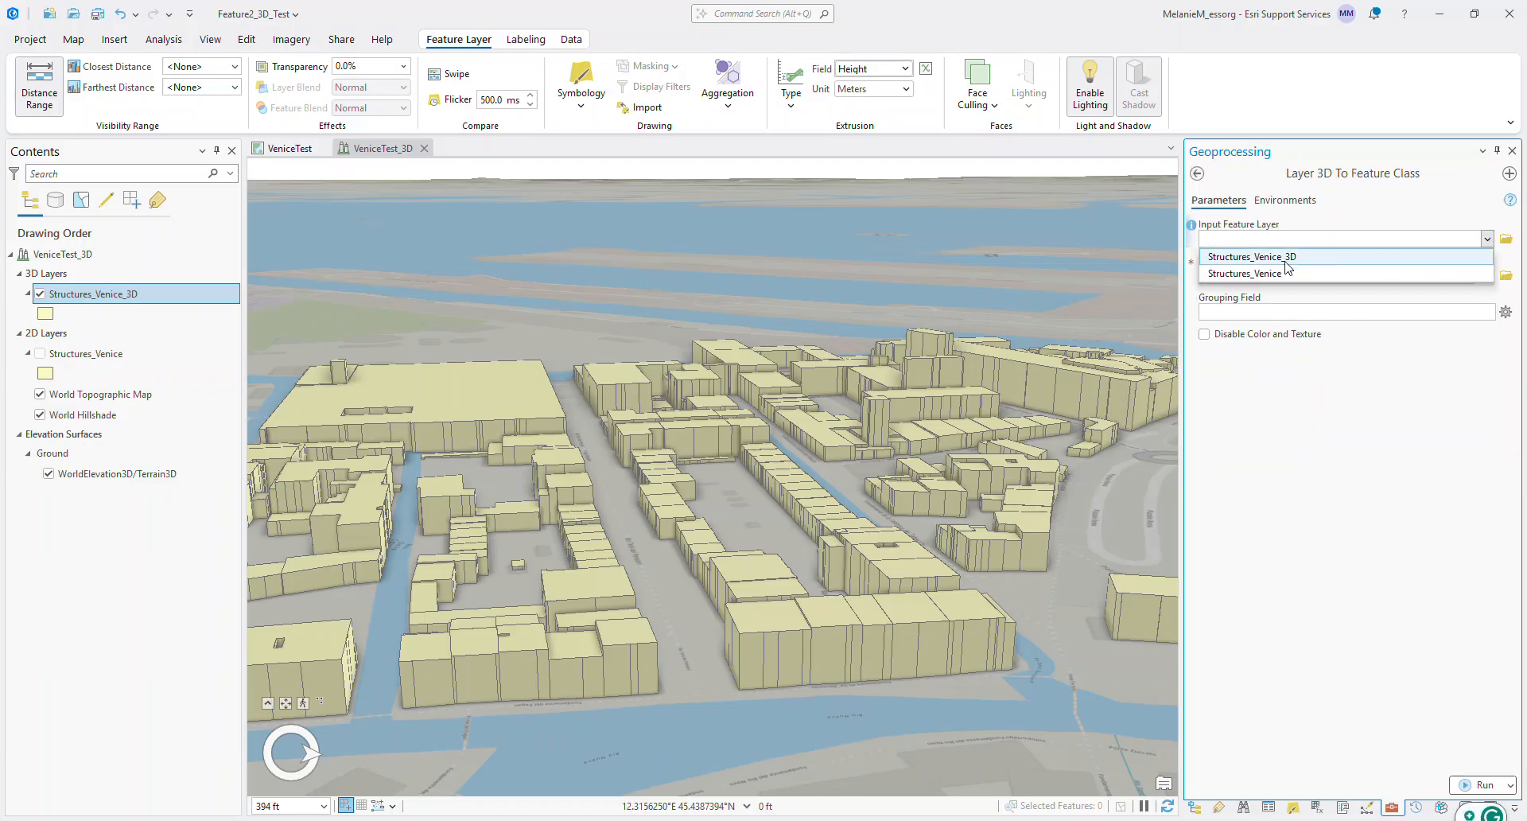
click(1284, 258)
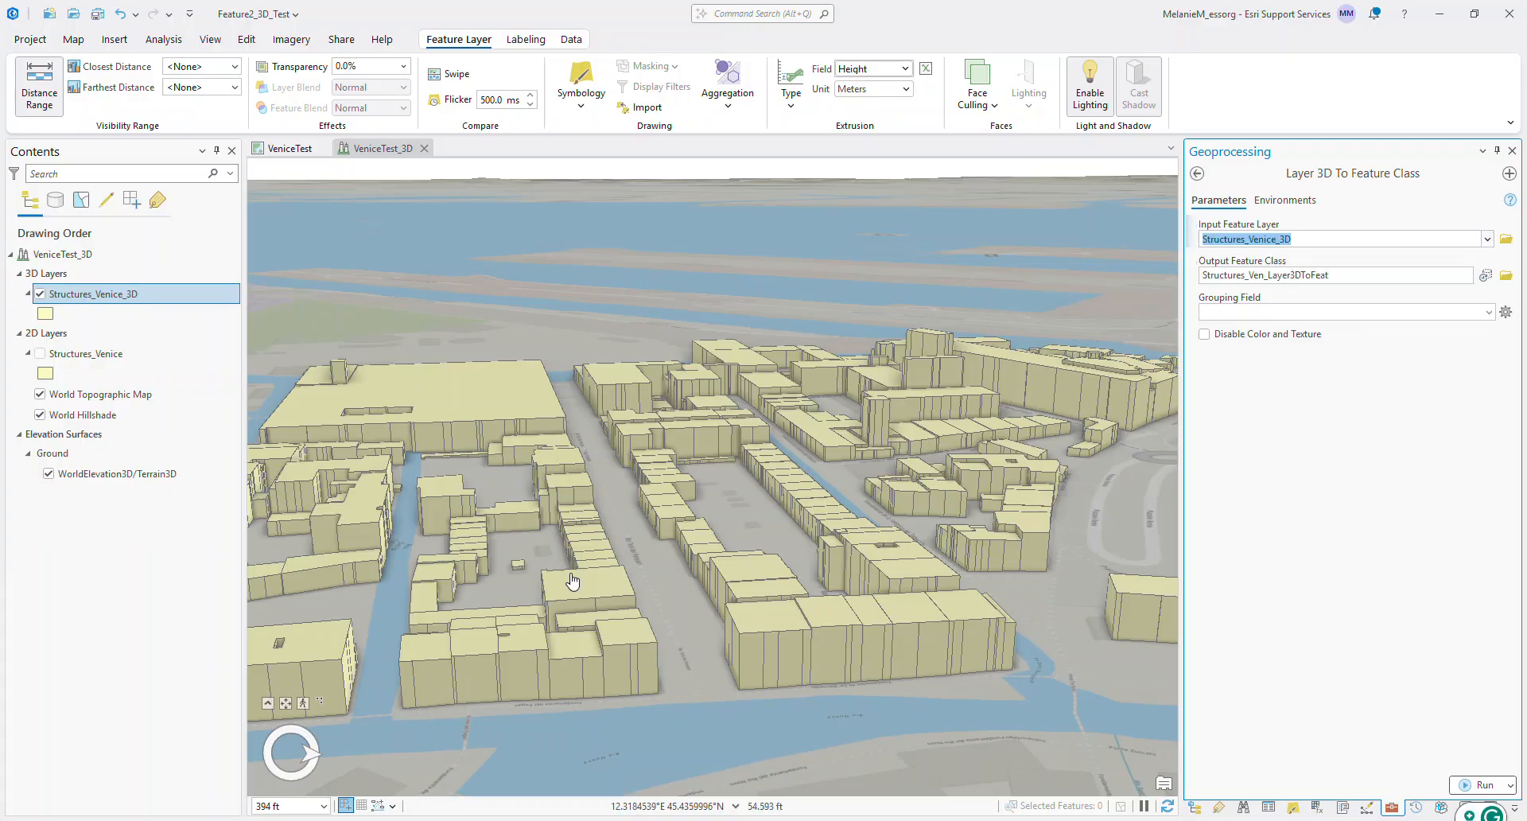
Name the output feature class Structures_Venice_Multipatch and run Layer 3D To Feature Class
click(1365, 273)
key(ctrl+shift+Left)
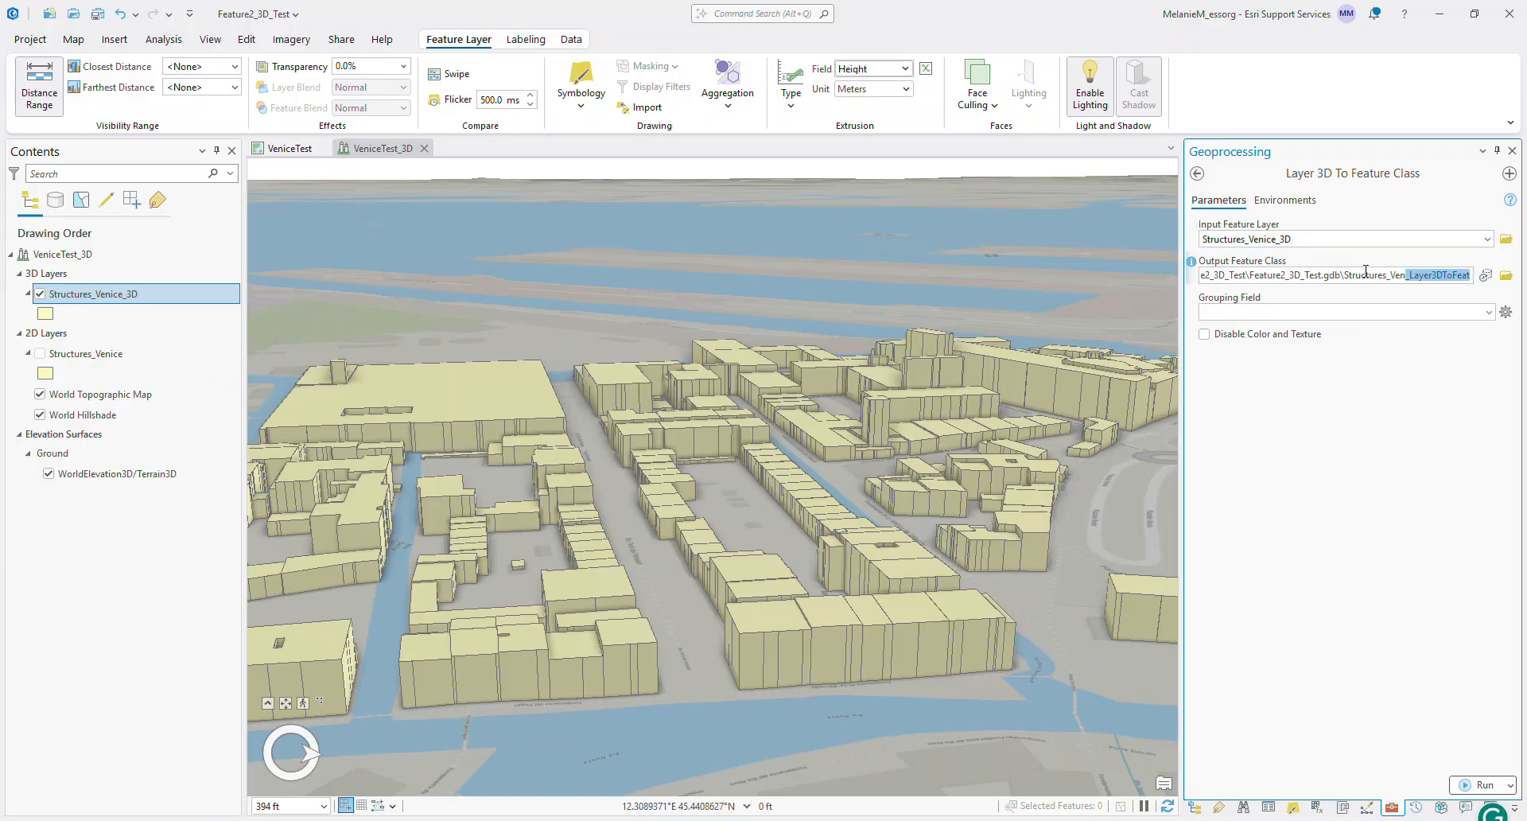
text(ice)
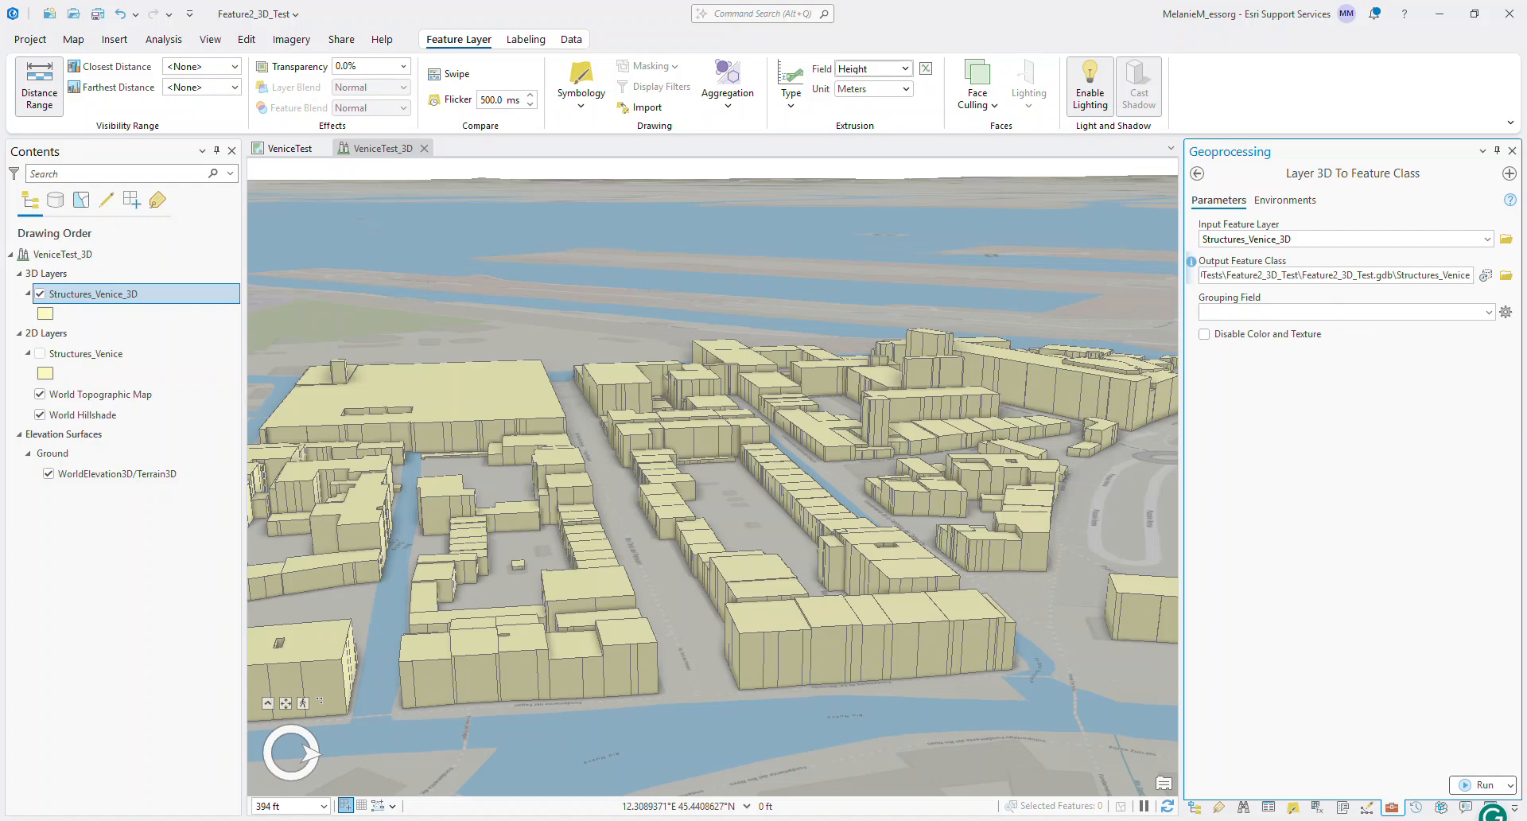
text(_)
text(Multipatch)
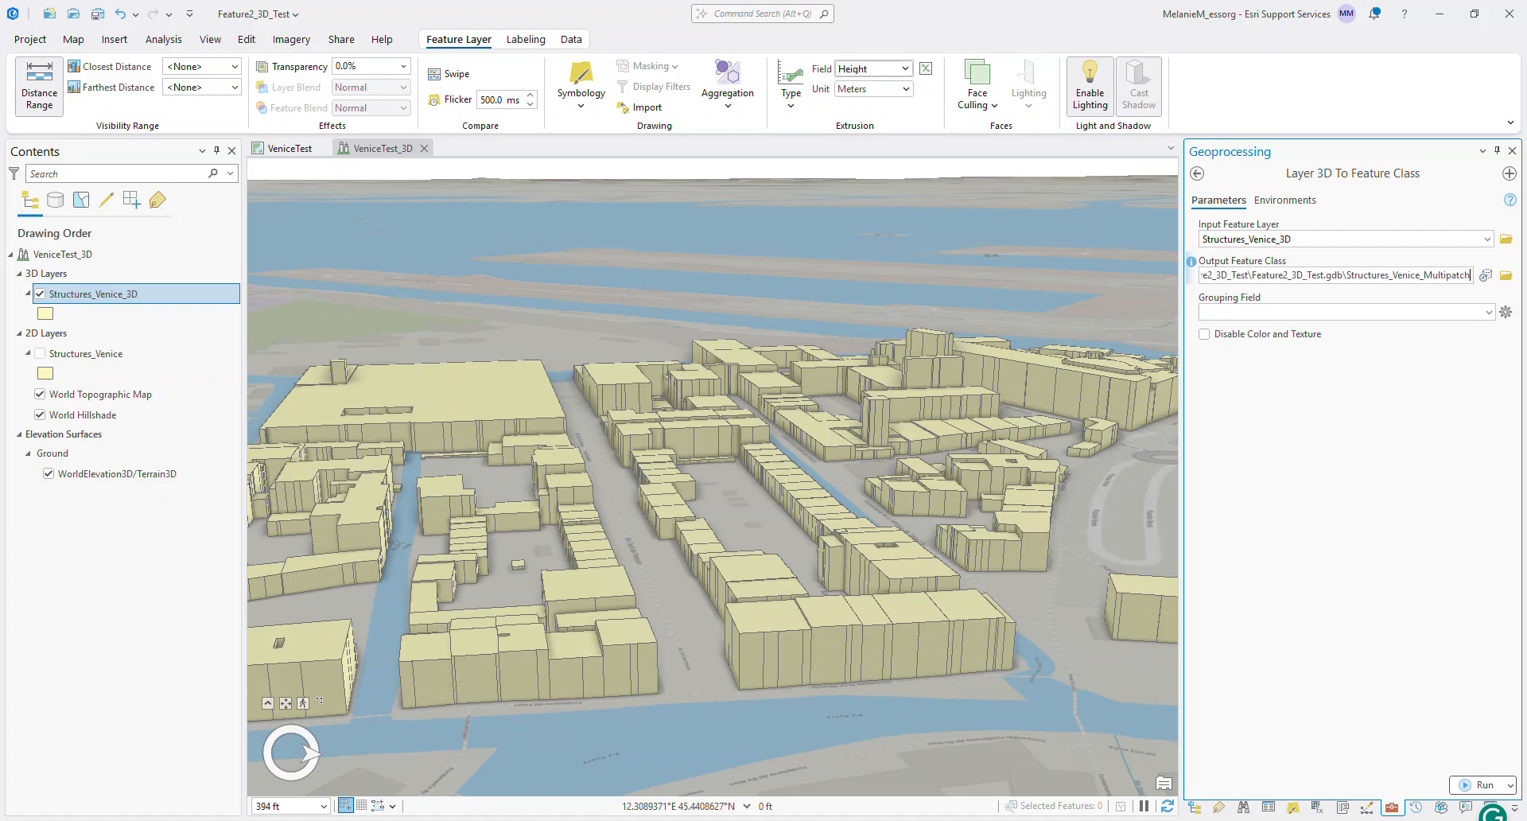
click(1409, 450)
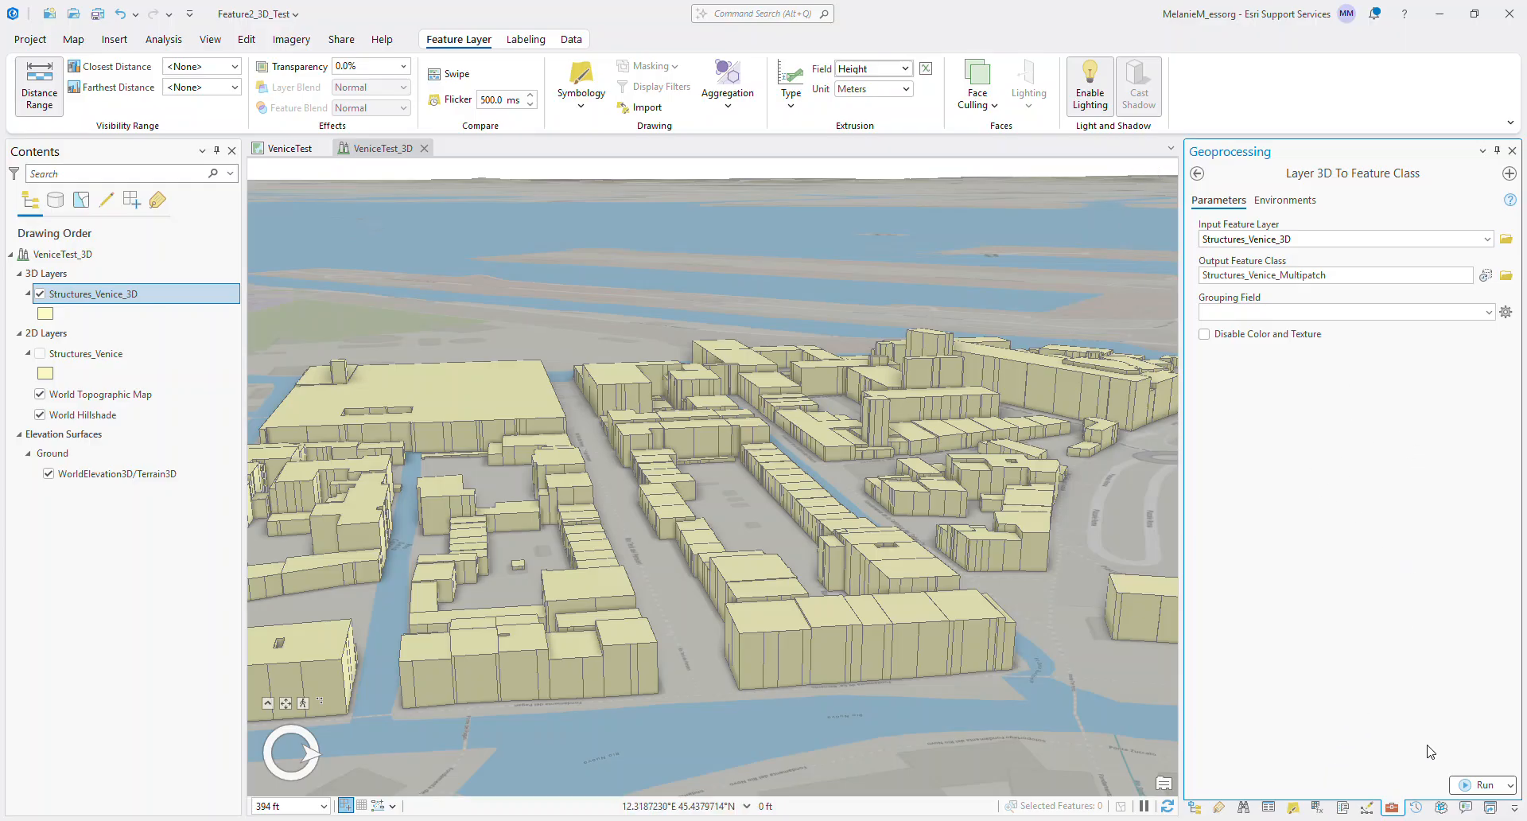
click(1480, 785)
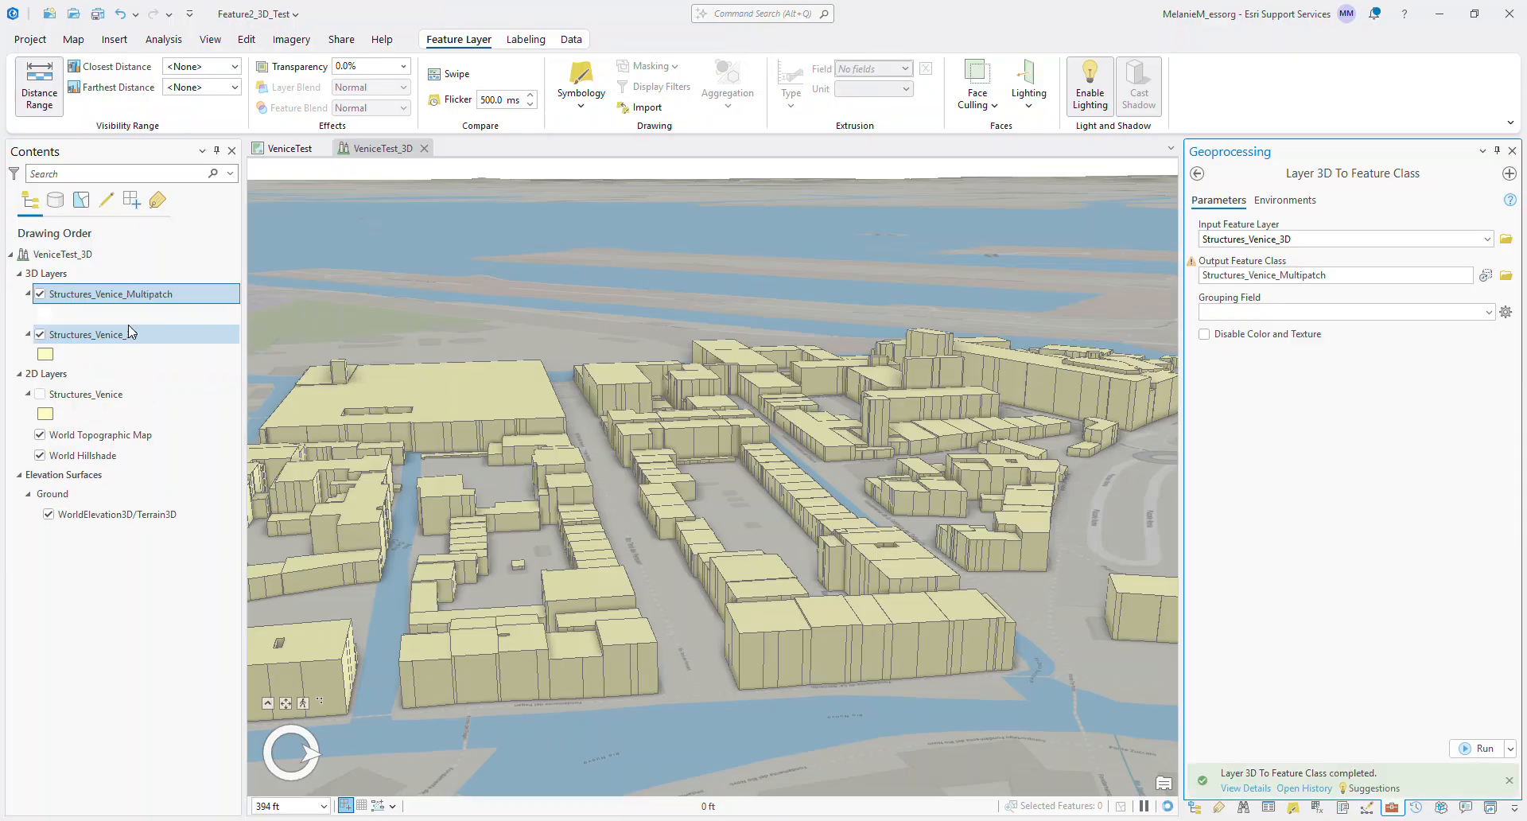
Hide the Structures_Venice_3D layer and inspect the multipatch buildings in the scene
click(40, 335)
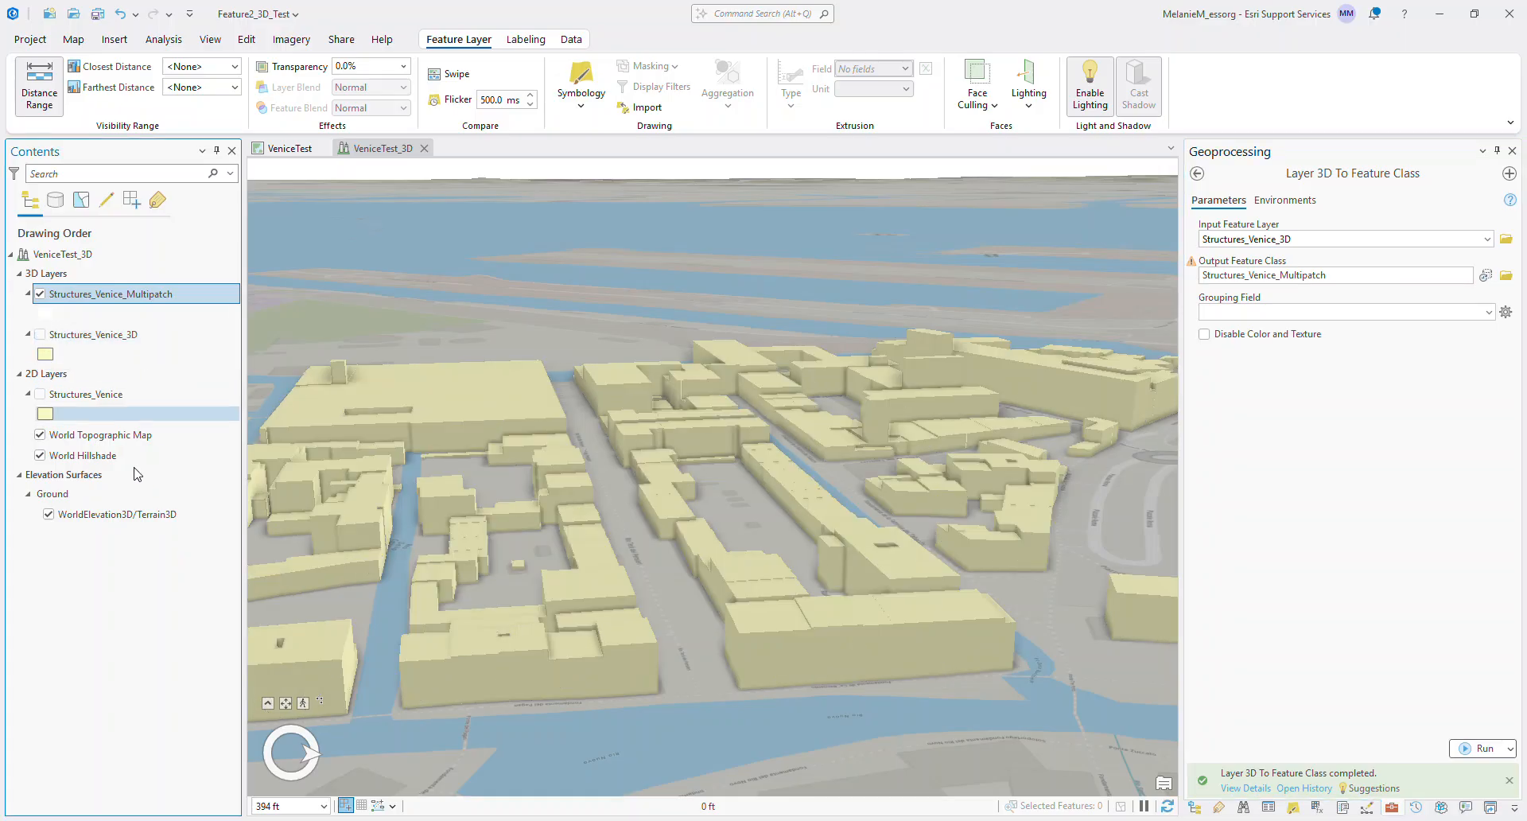
mouse_move(647, 537)
middle_down()
mouse_move(668, 485)
mouse_move(650, 598)
middle_up()
scroll(721, 510, down, 4)
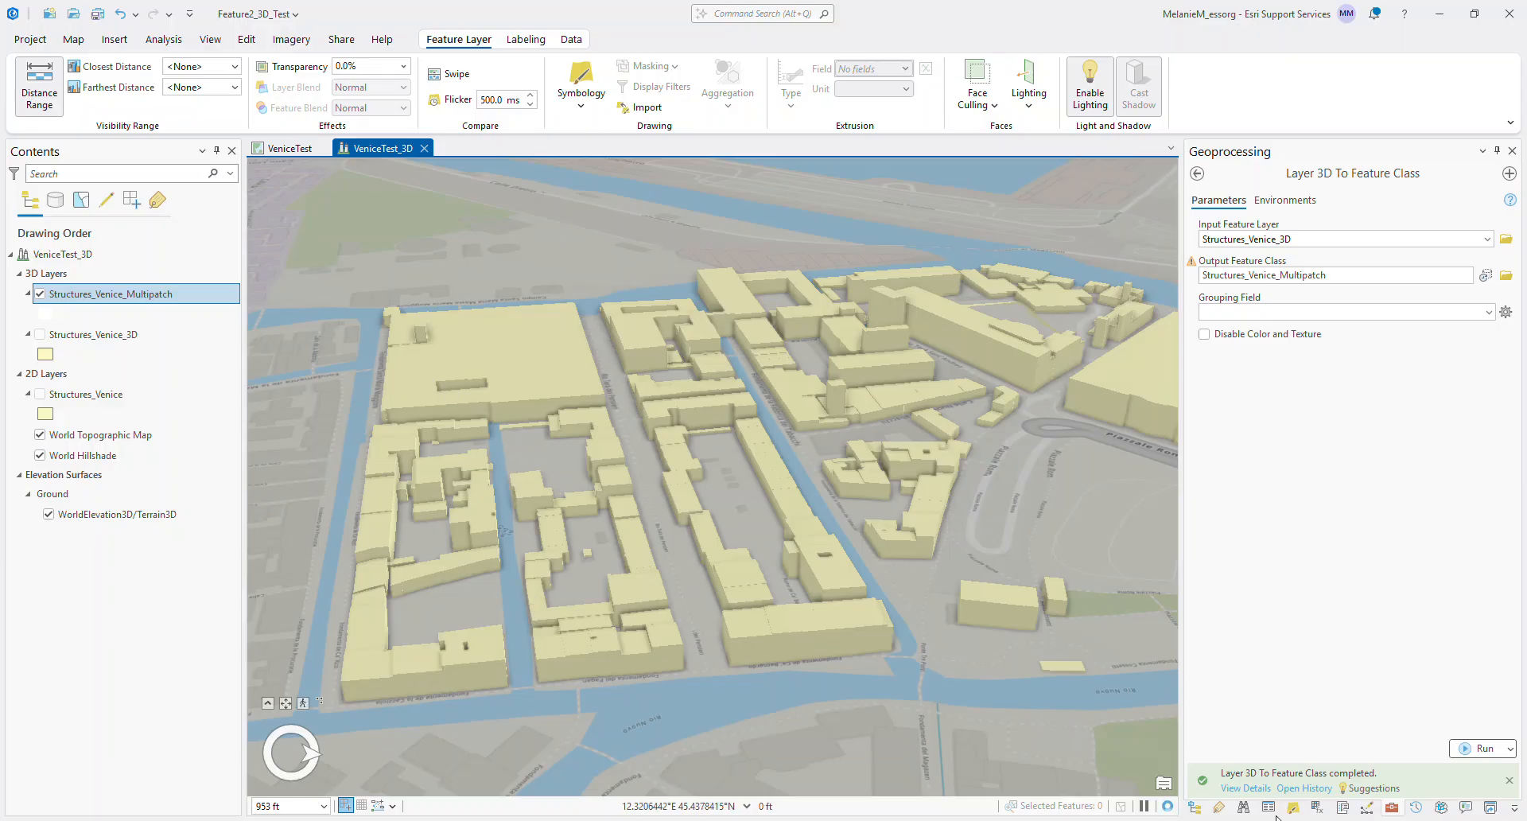
Refresh the Feature2_3D_Test.gdb geodatabase in the project catalog
click(1198, 807)
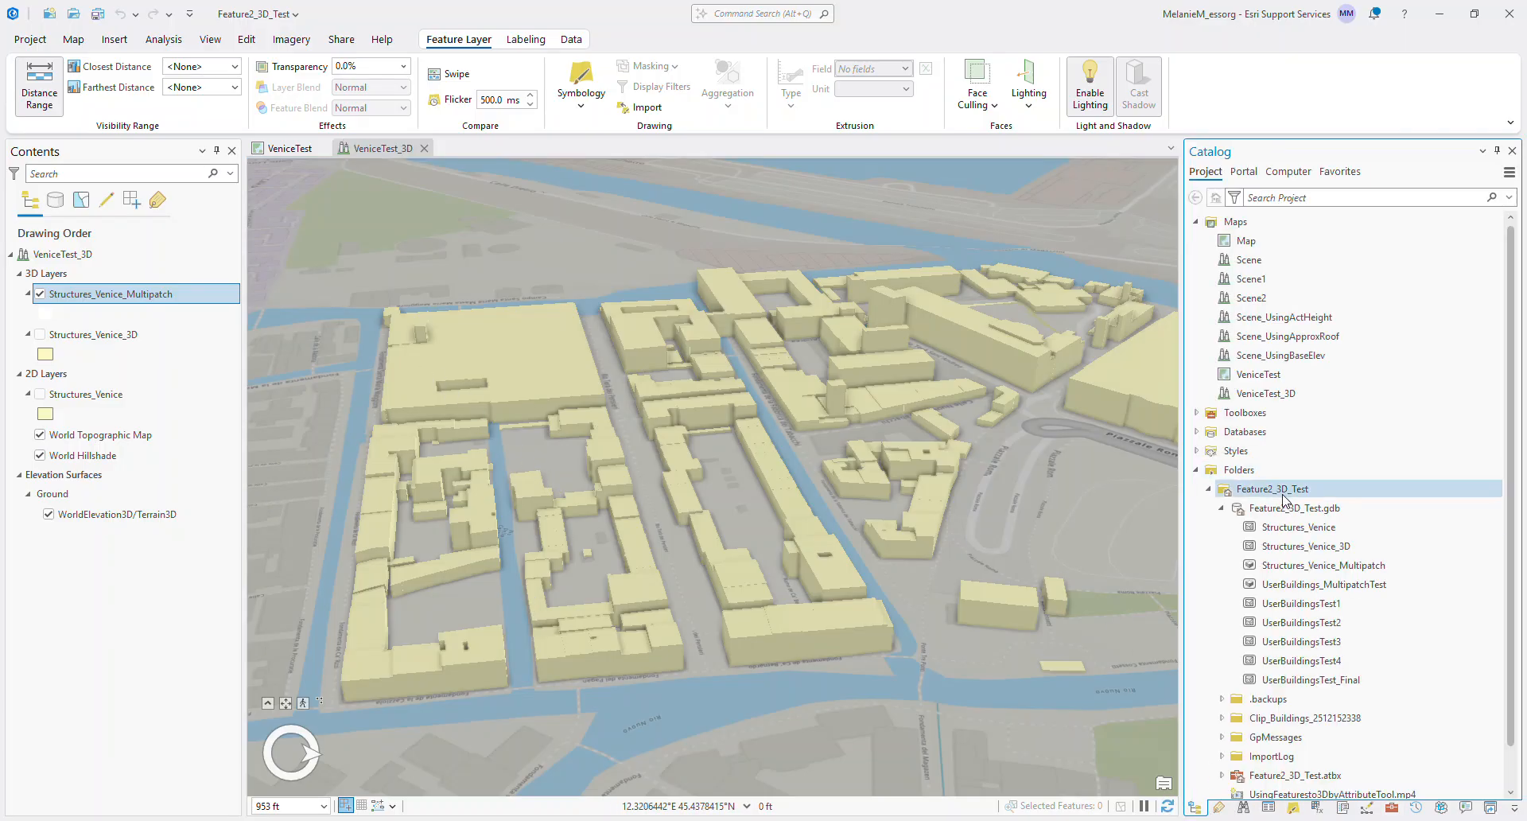
click(1302, 510)
right_click(1302, 516)
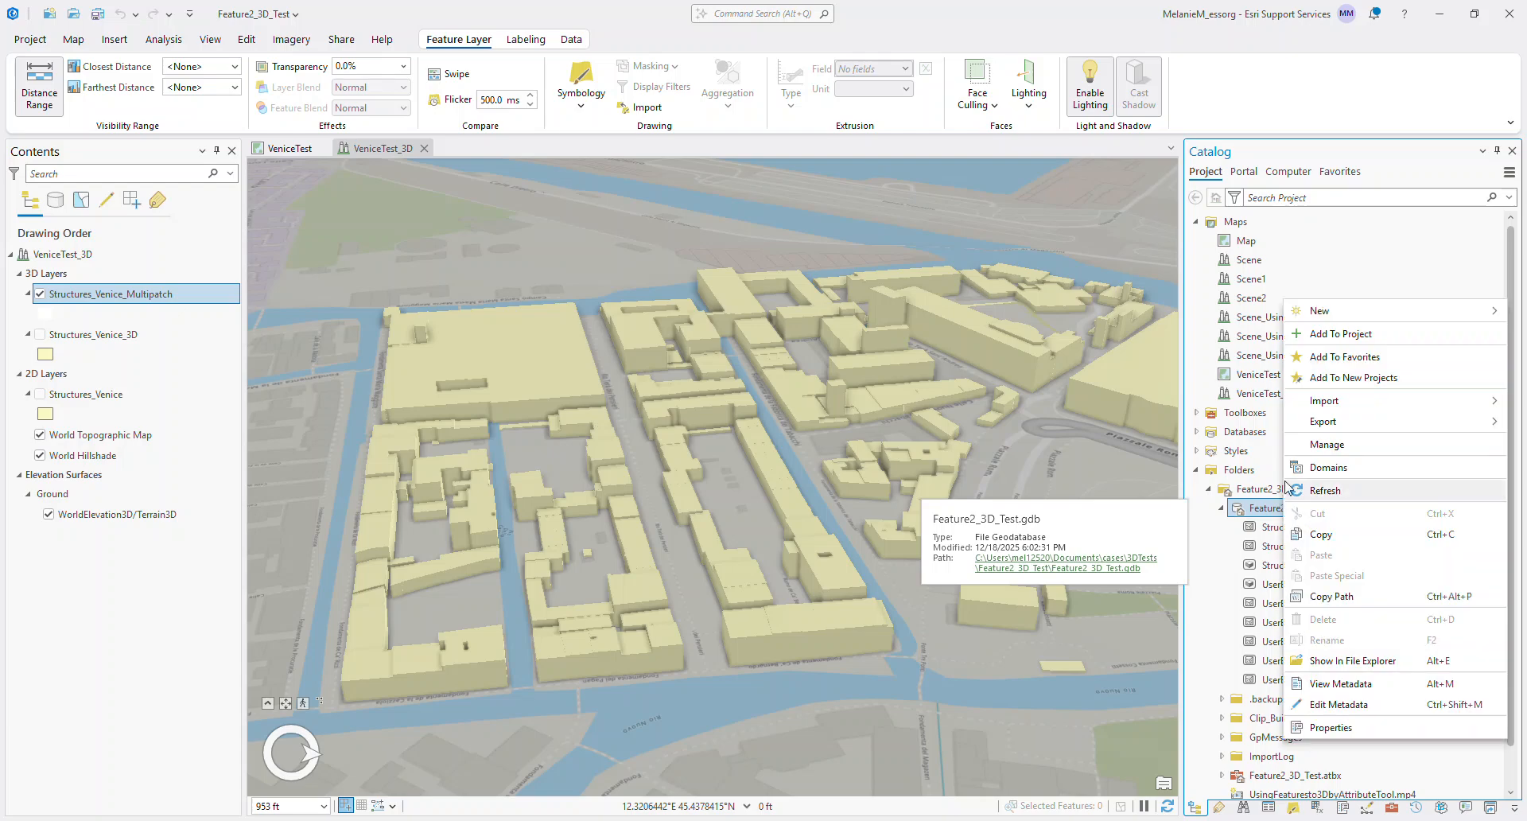
click(1347, 492)
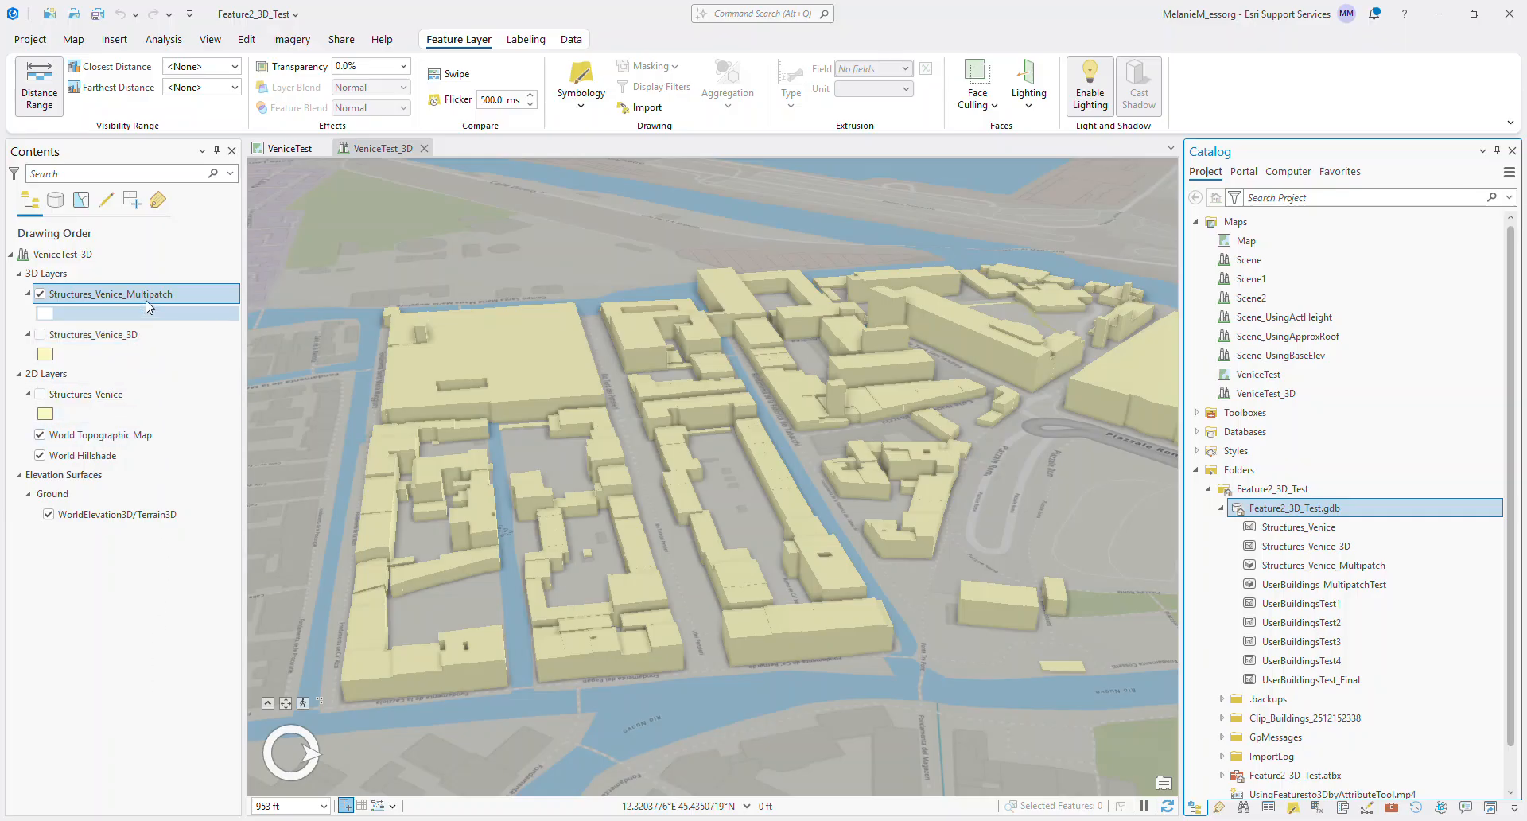
Add the Structures_Venice_Multipatch feature class from the geodatabase to a new local scene
mouse_move(1341, 574)
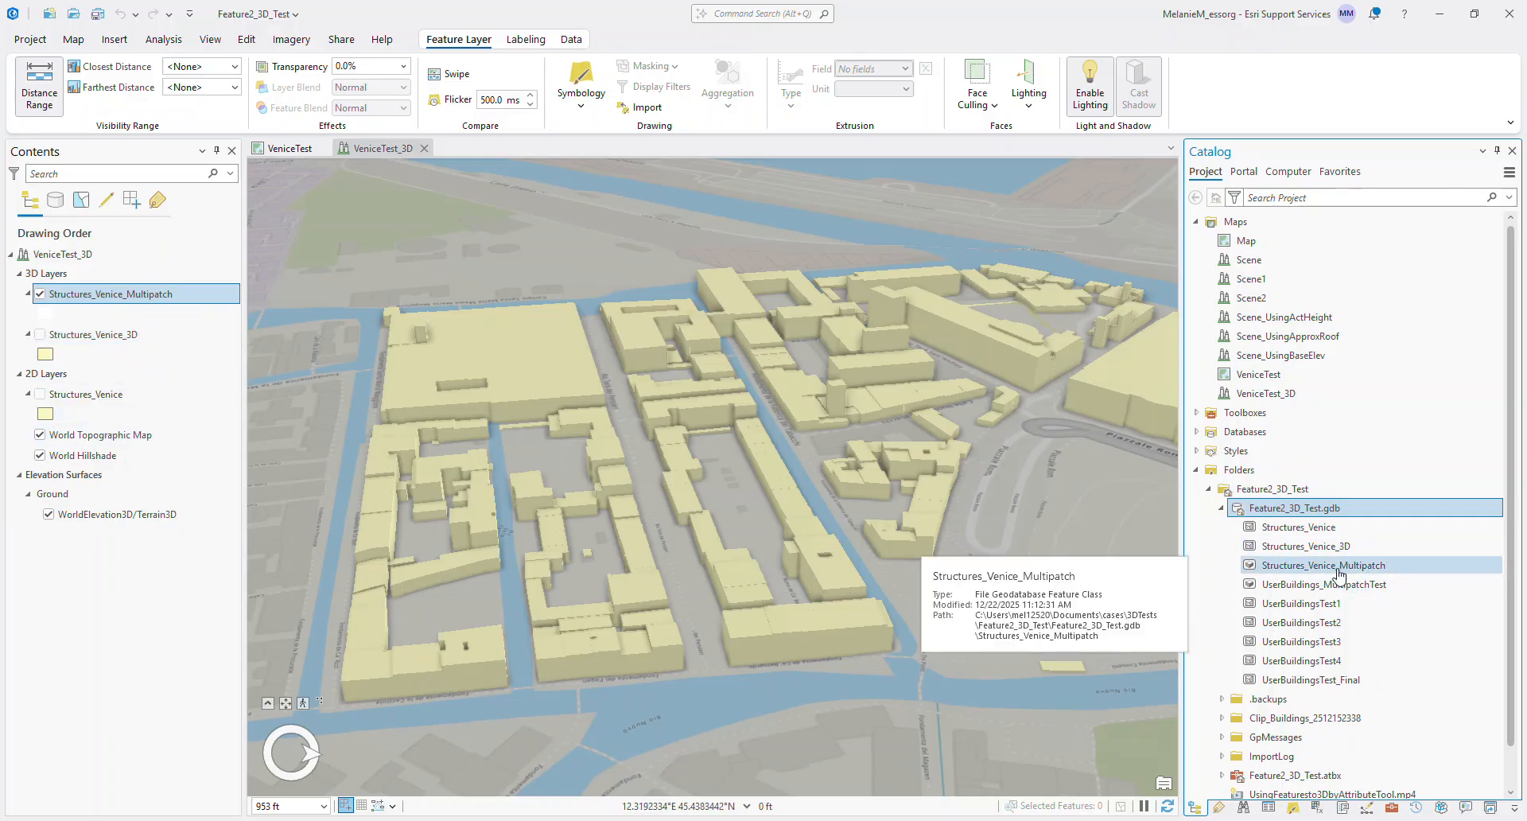
right_click(1429, 571)
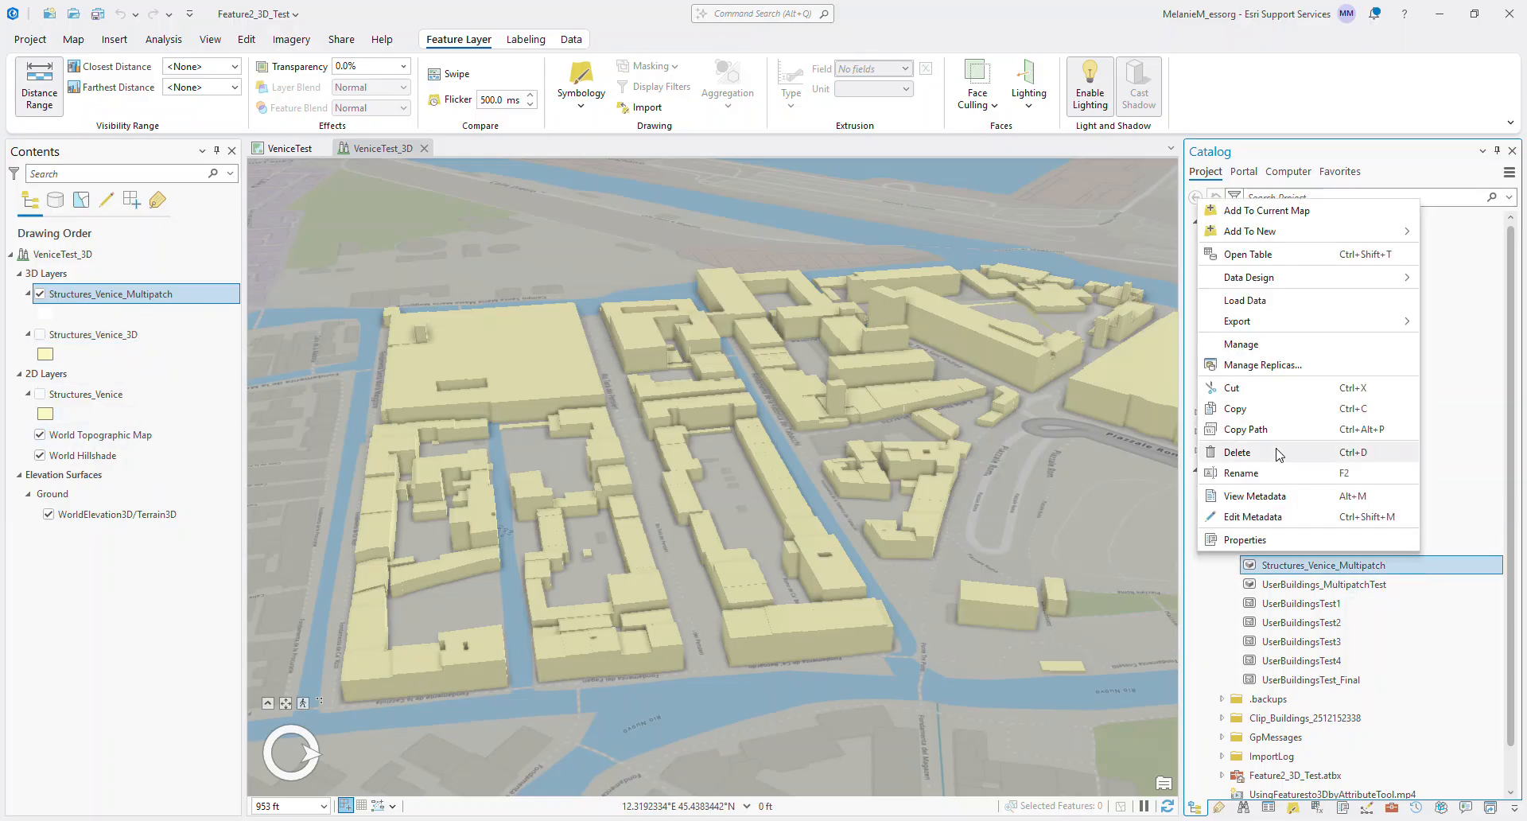
mouse_move(1291, 231)
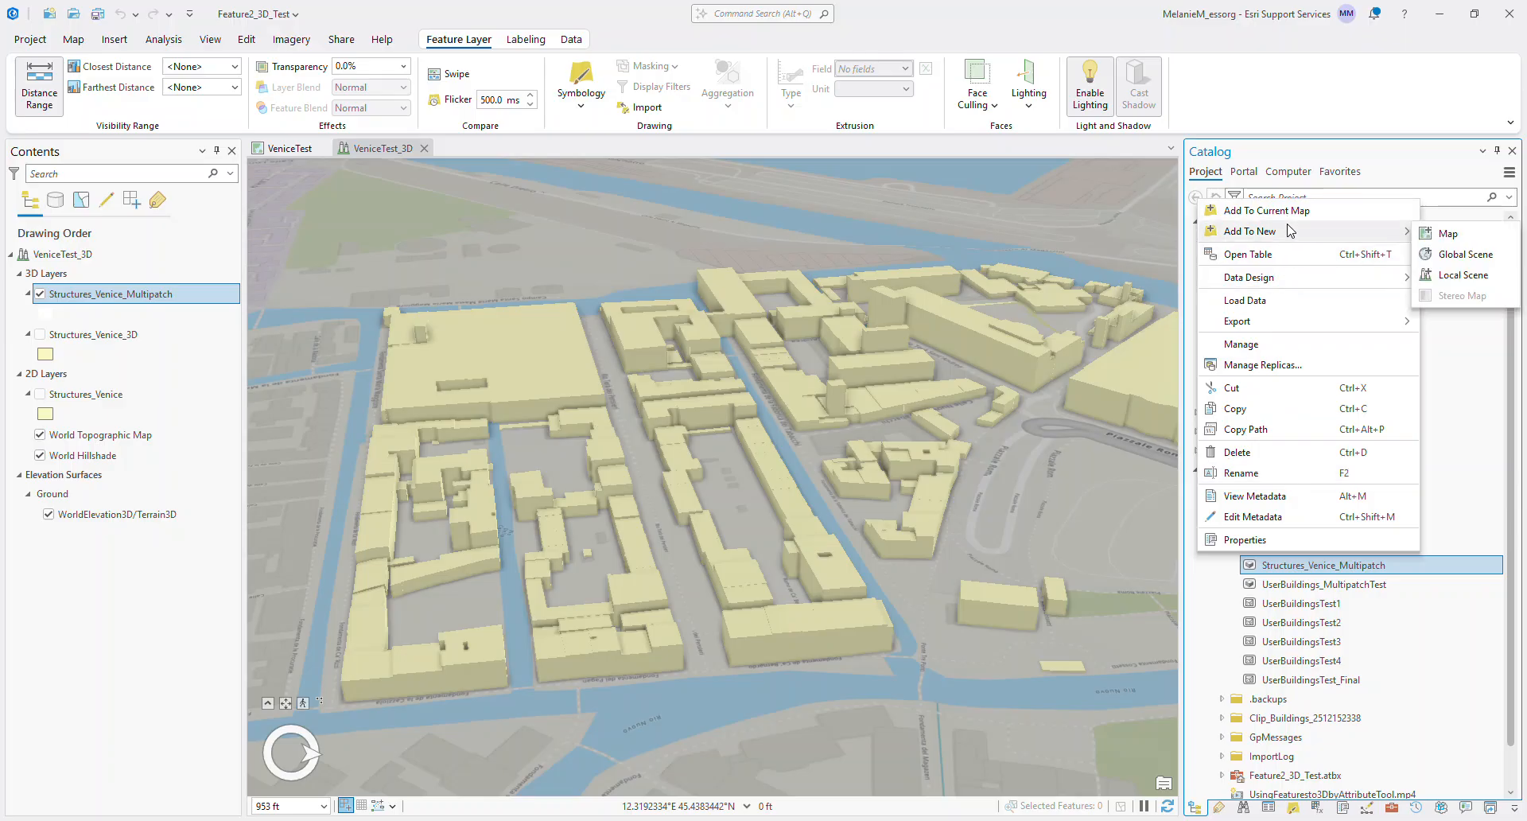
click(1461, 276)
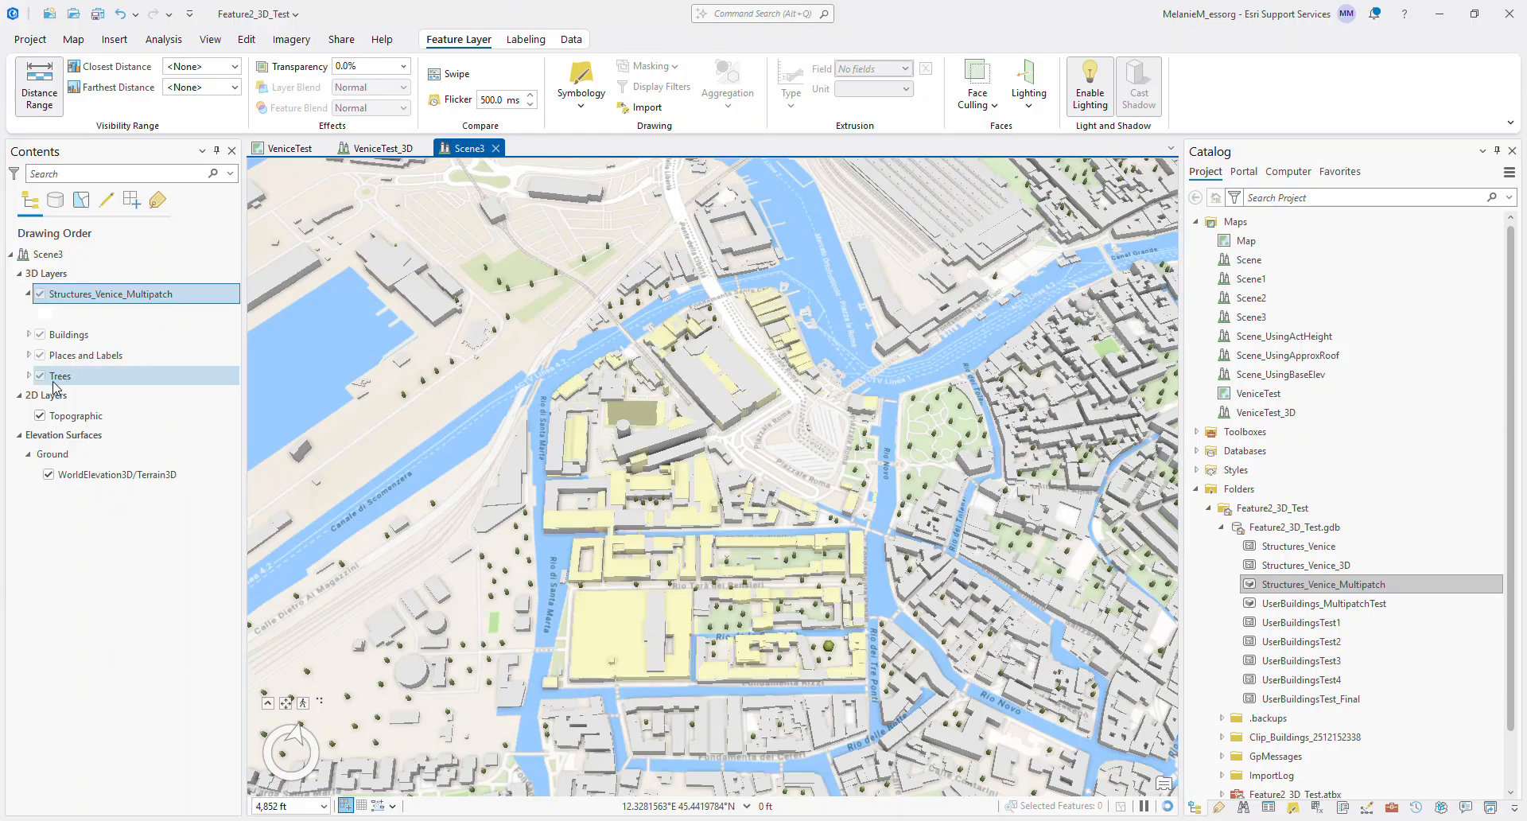
Hide the Buildings, Places and Labels, and Trees layers and inspect the multipatch structures from low, tilted views
click(39, 337)
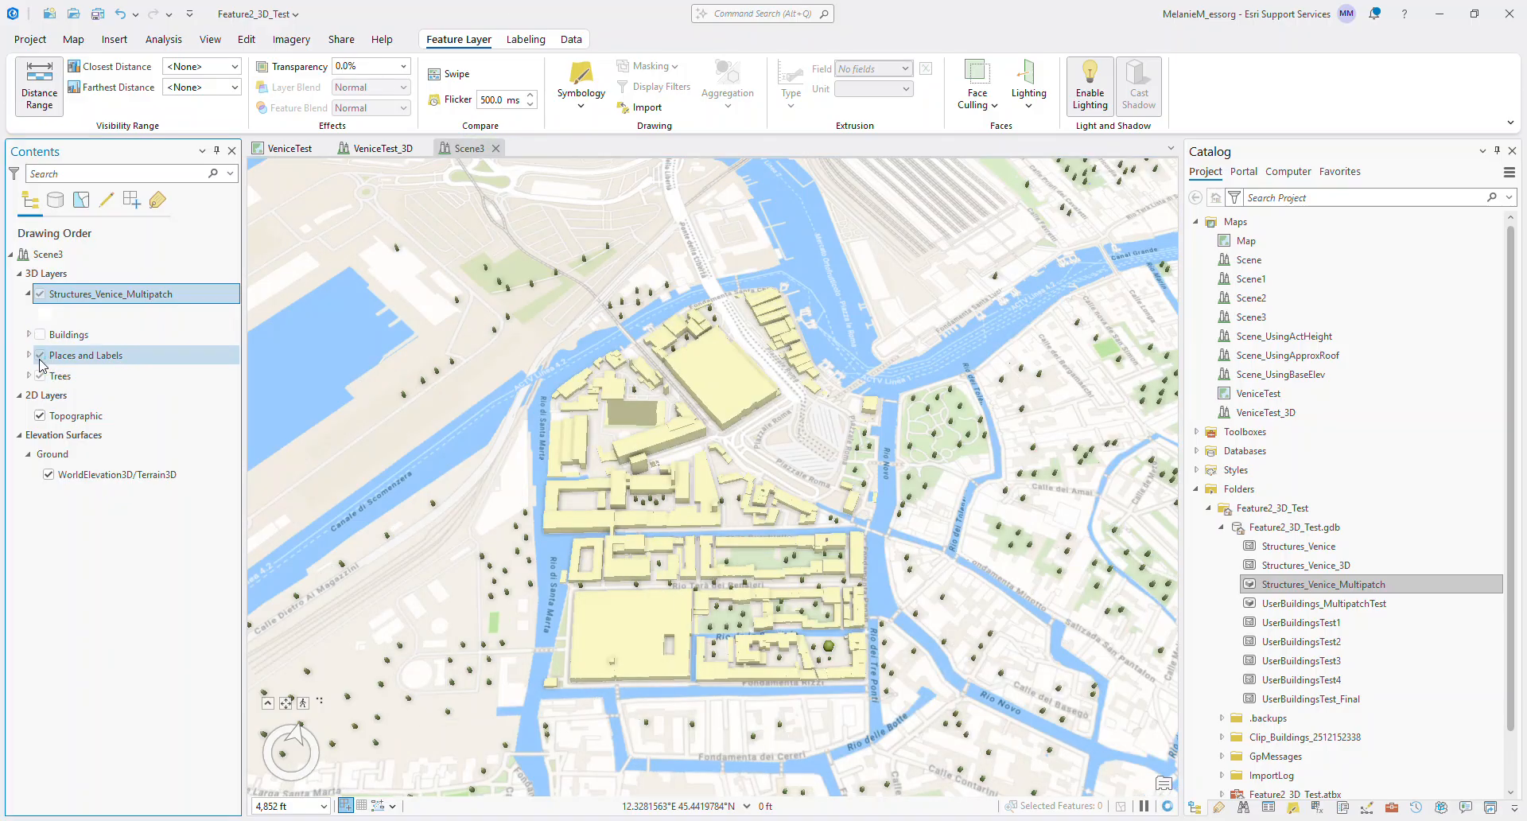
click(40, 354)
click(40, 375)
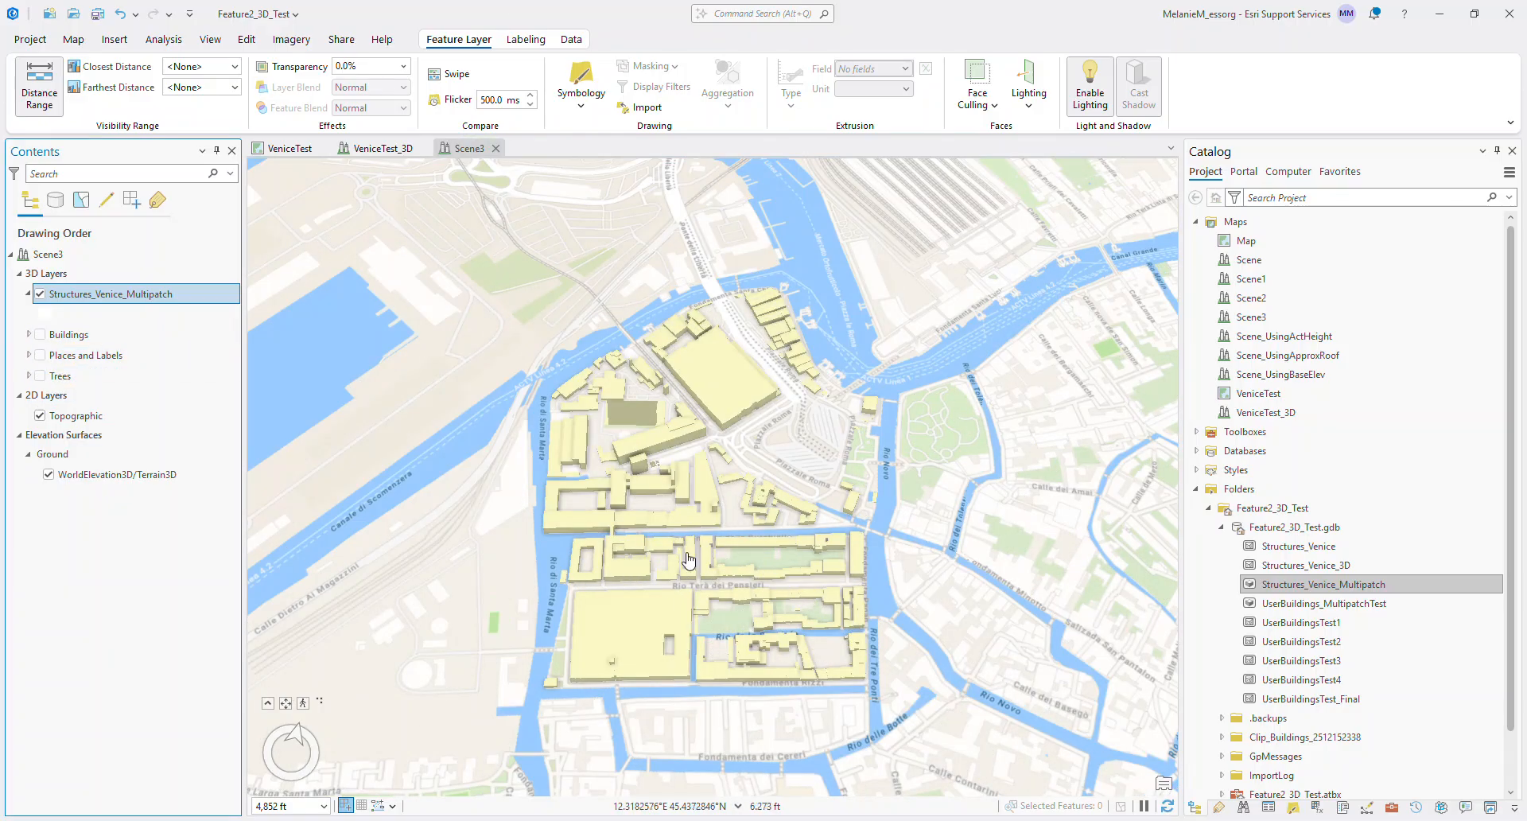
scroll(693, 579, up, 6)
middle_drag(695, 580, 574, 390)
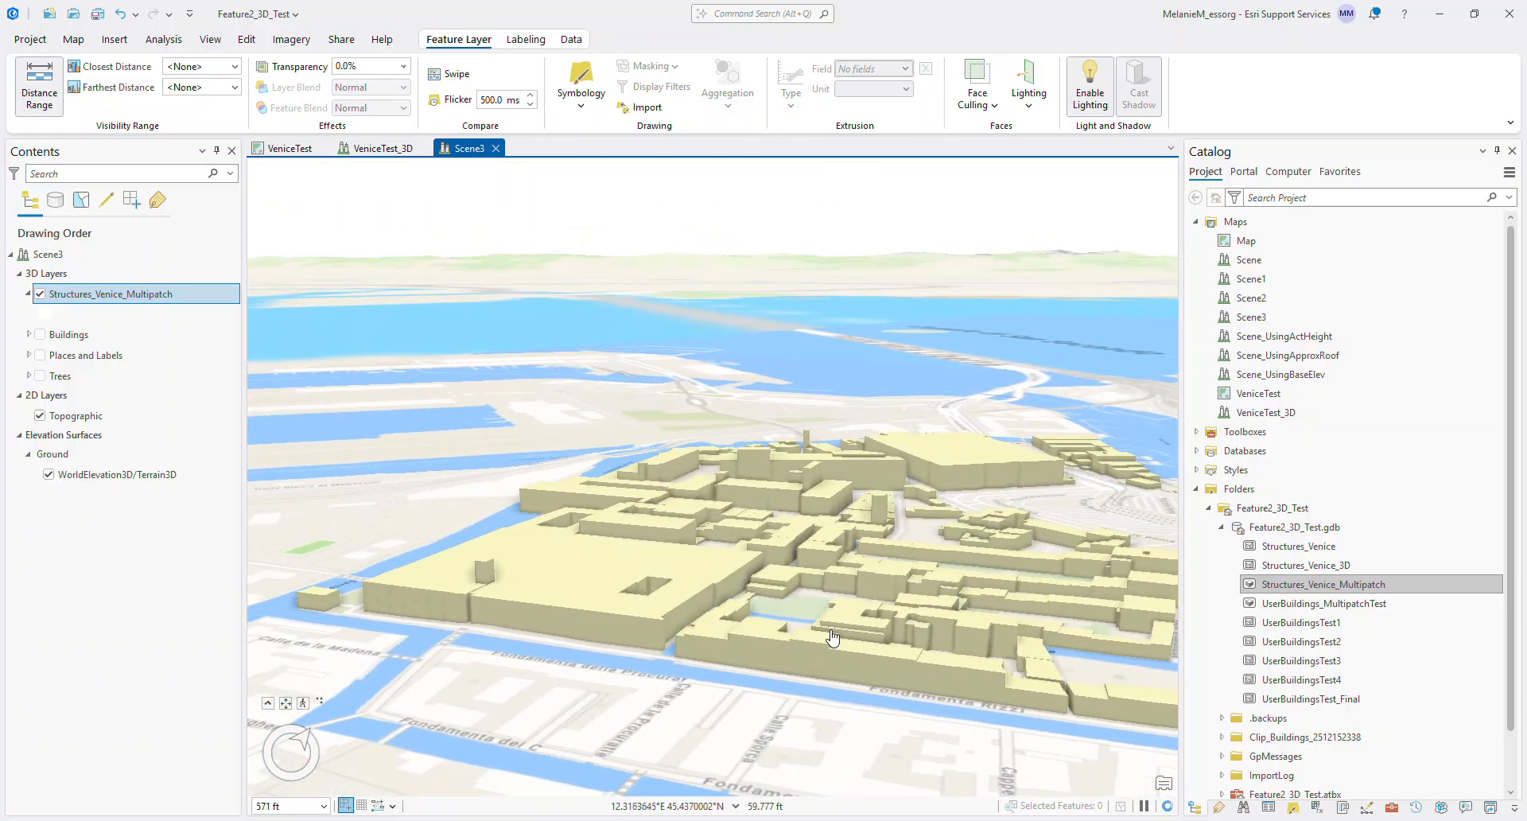
scroll(825, 629, up, 3)
middle_drag(827, 626, 829, 611)
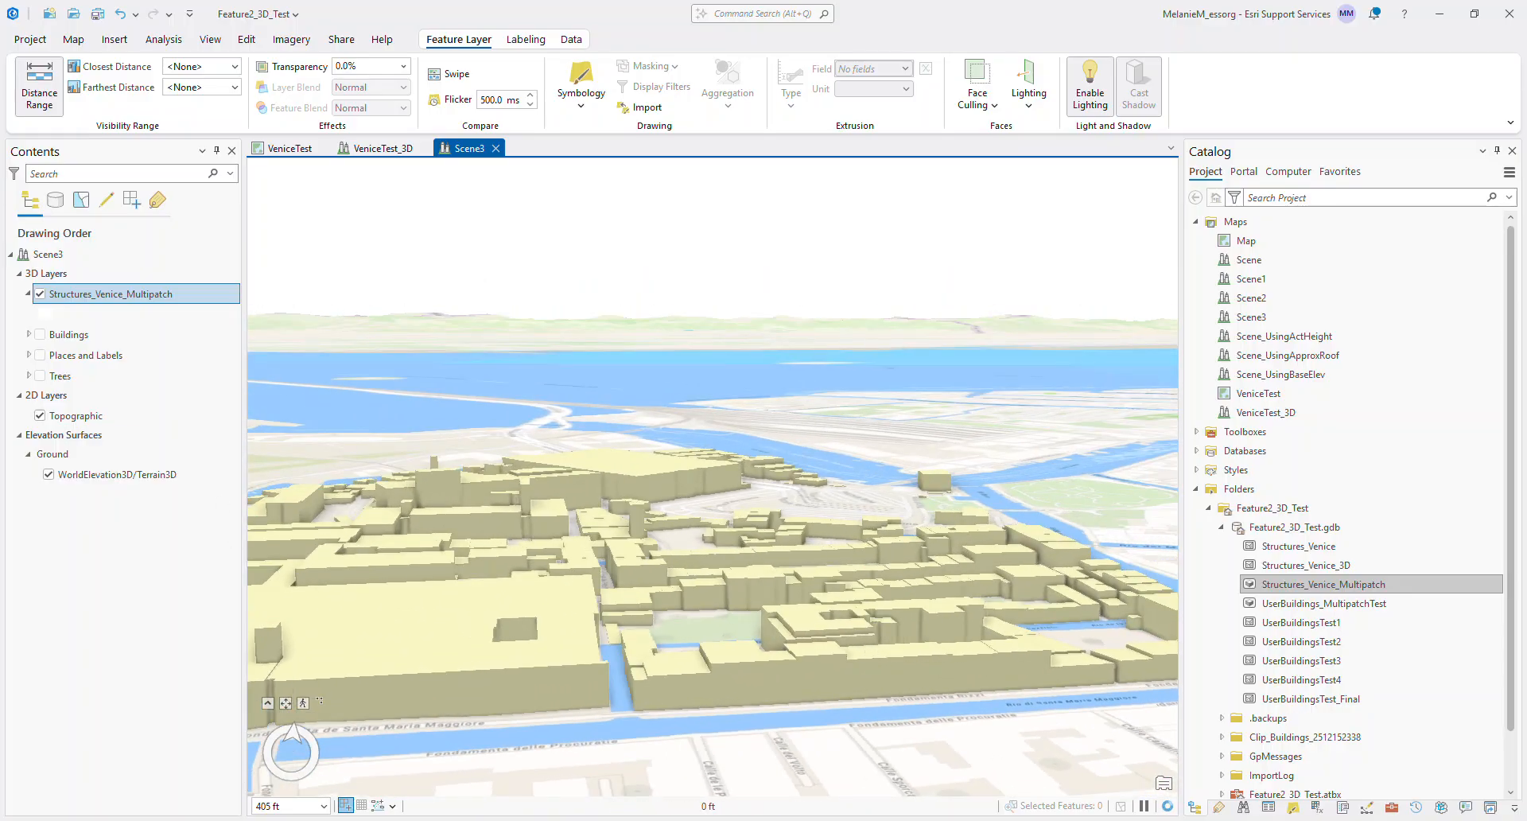